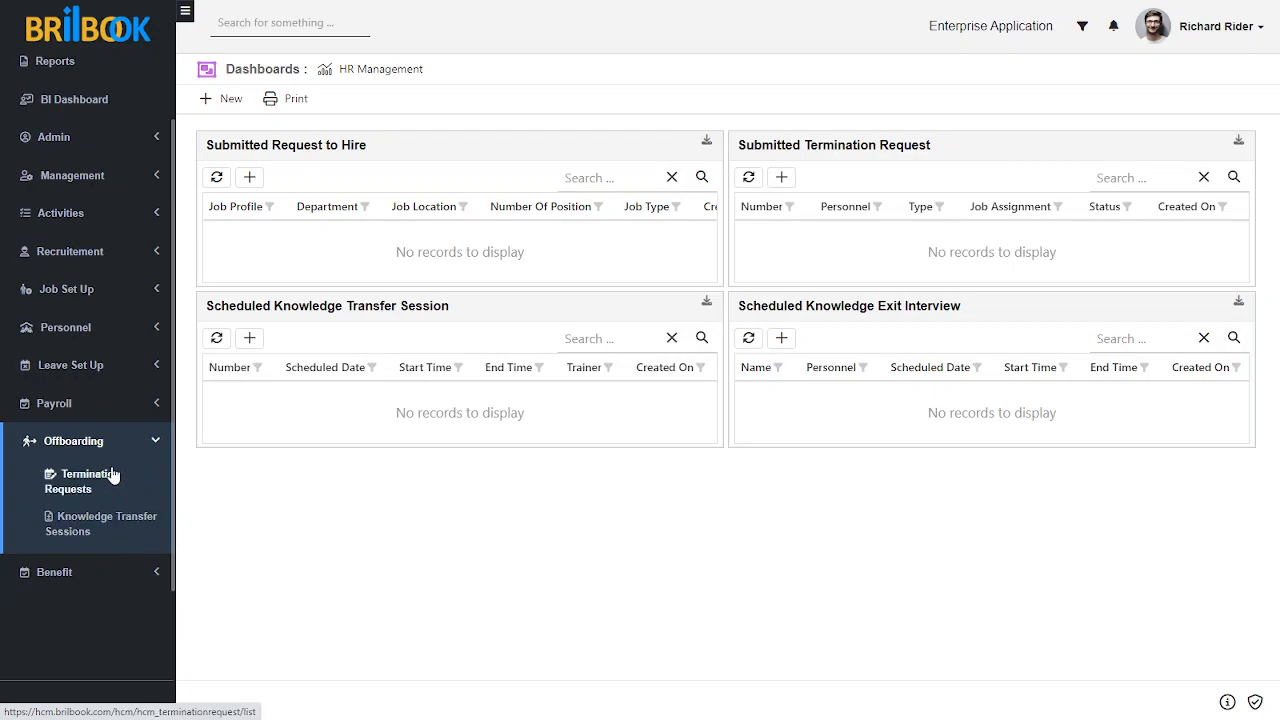
Step: Create a termination request for the second listed employee and assign their Junior Sales Executive job assignment
left_click(103, 482)
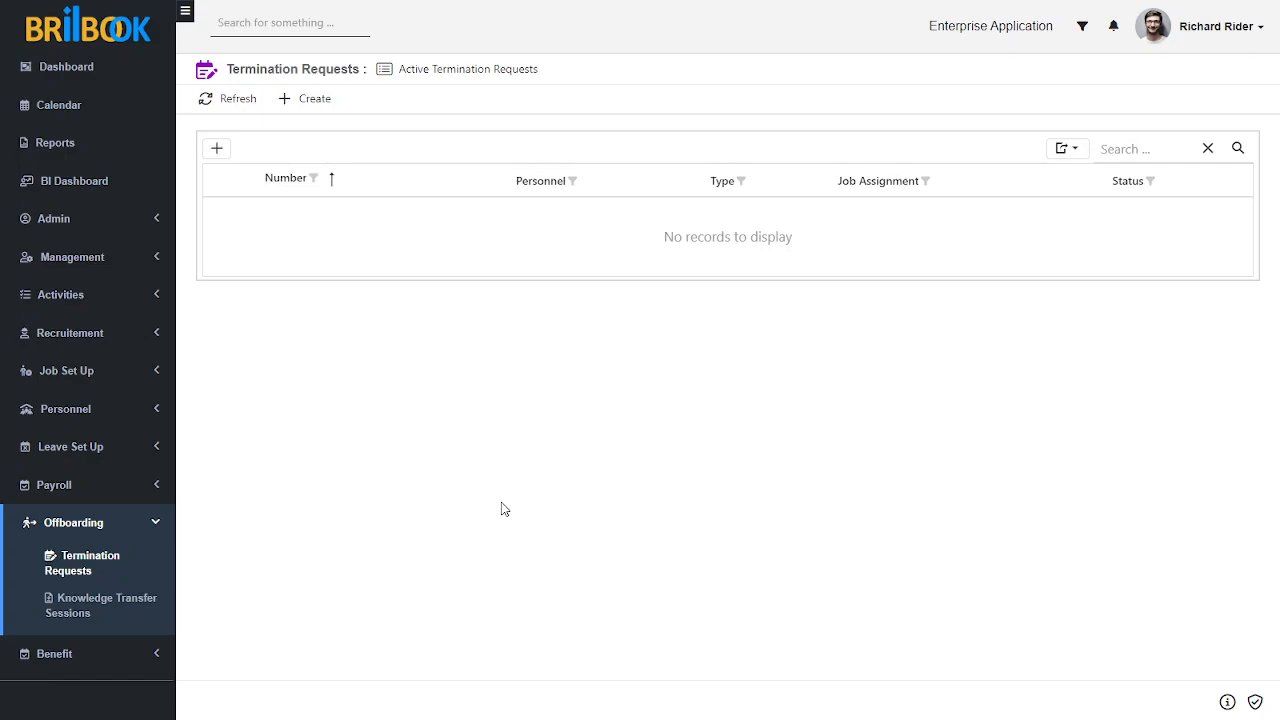
left_click(312, 100)
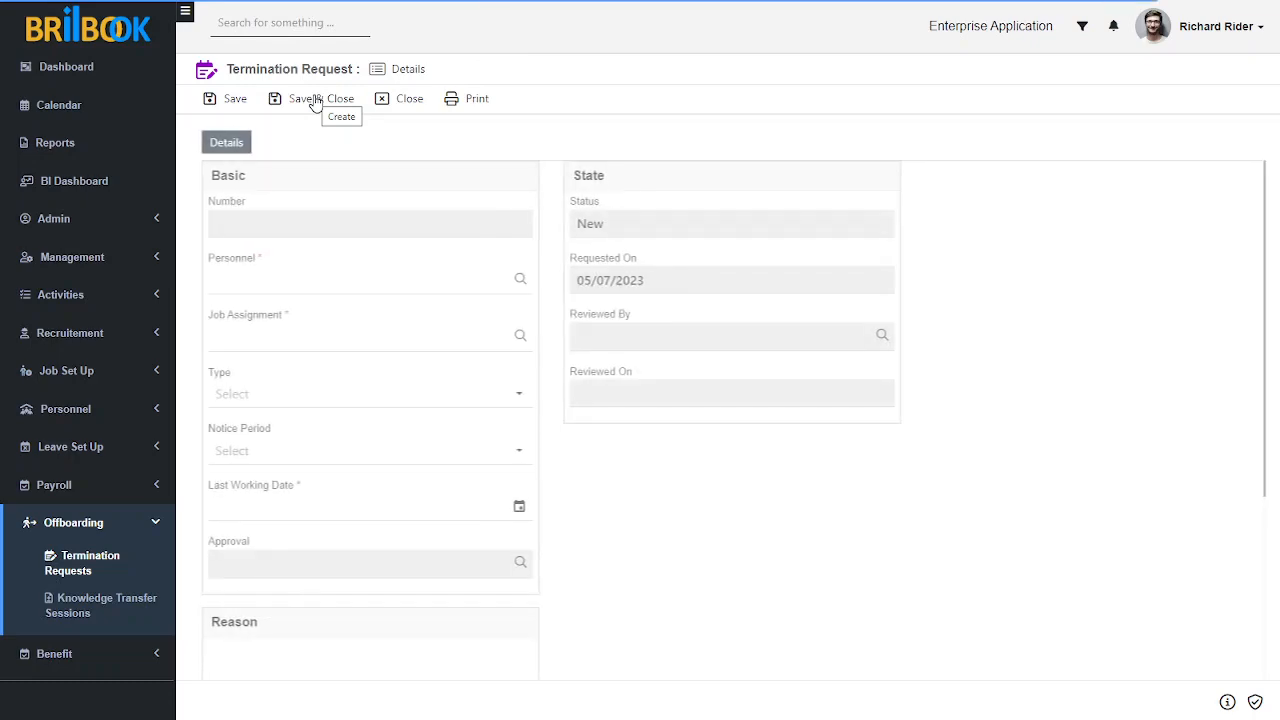
left_click(318, 285)
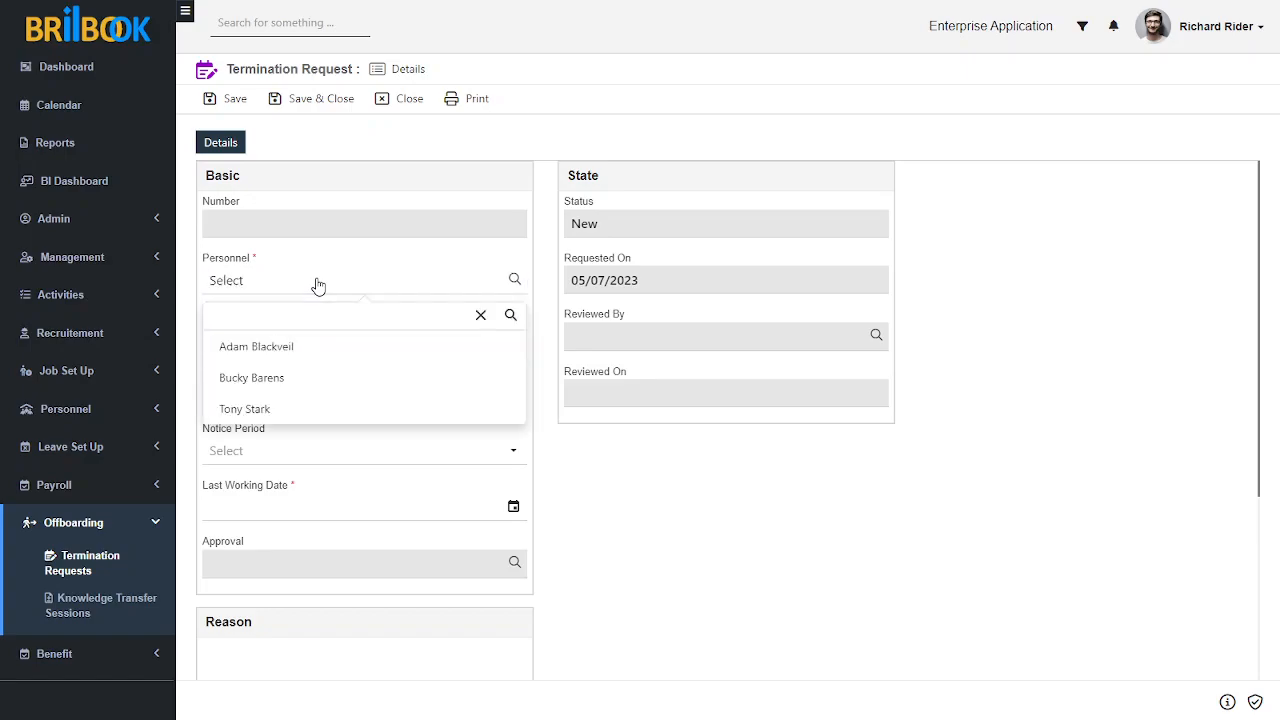
left_click(288, 377)
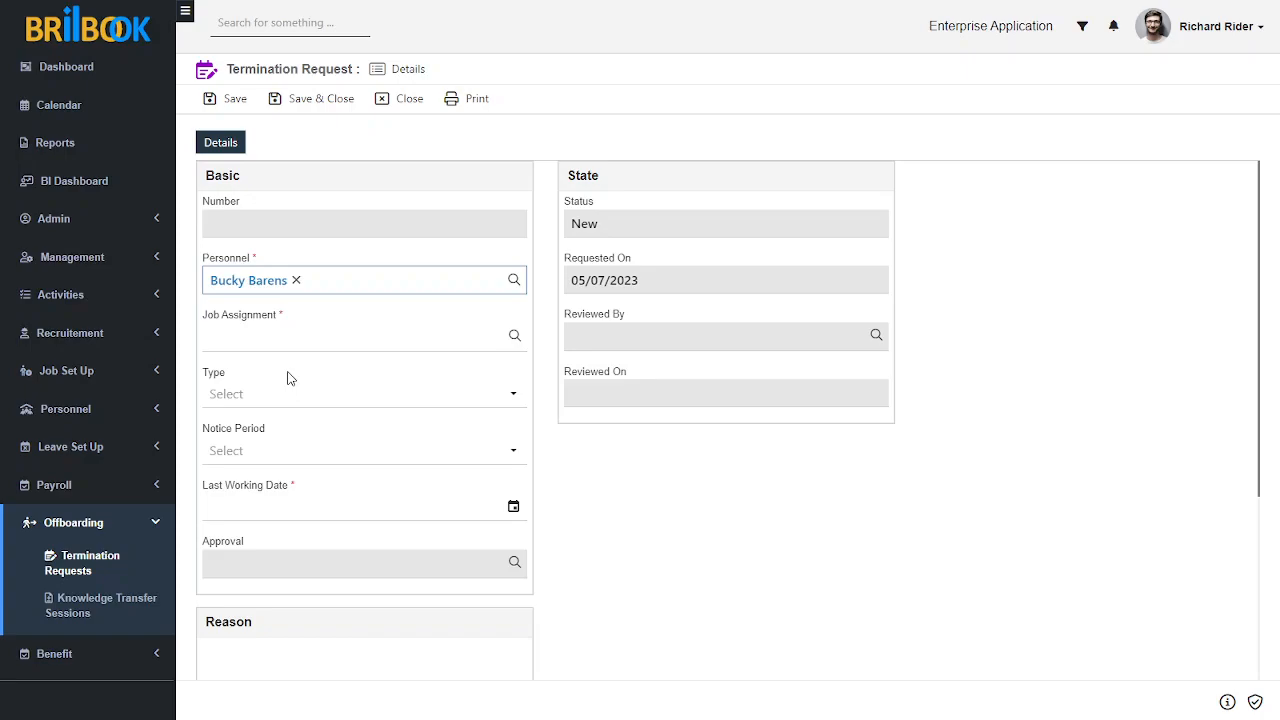
left_click(303, 341)
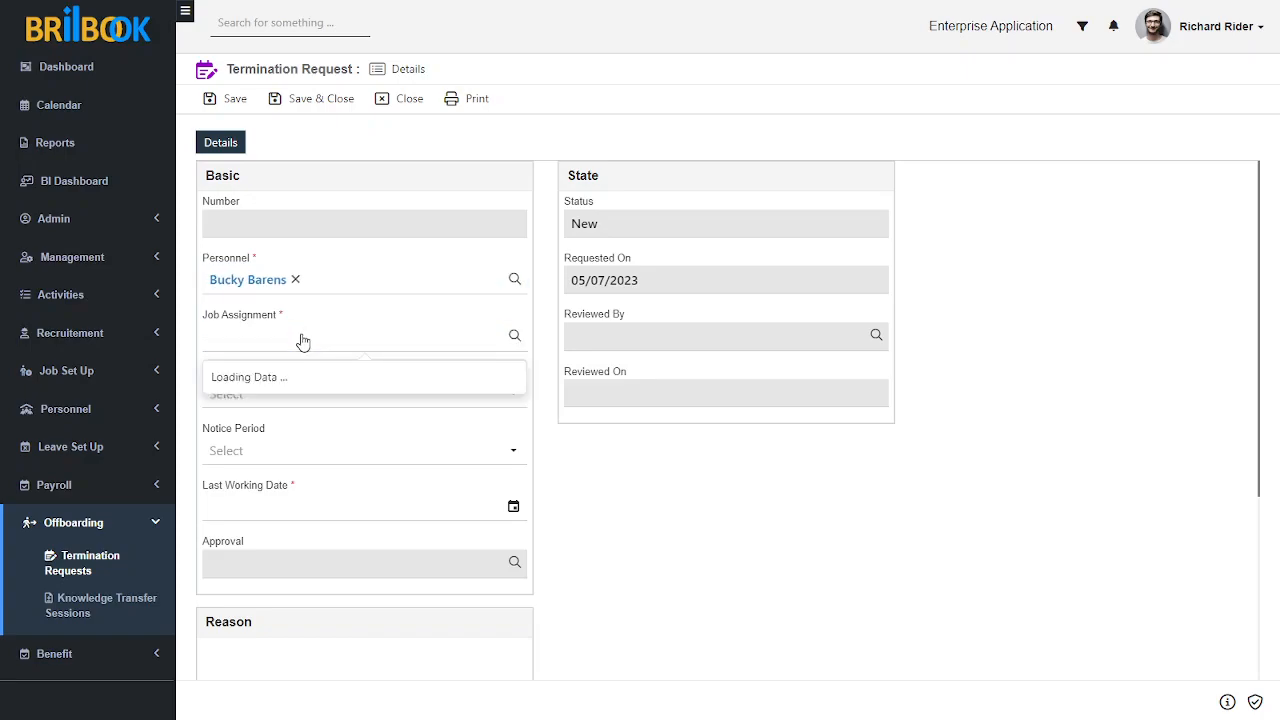
left_click(324, 402)
Step: Set the termination request's type to Resignation and its notice period to 15 Days
left_click(320, 400)
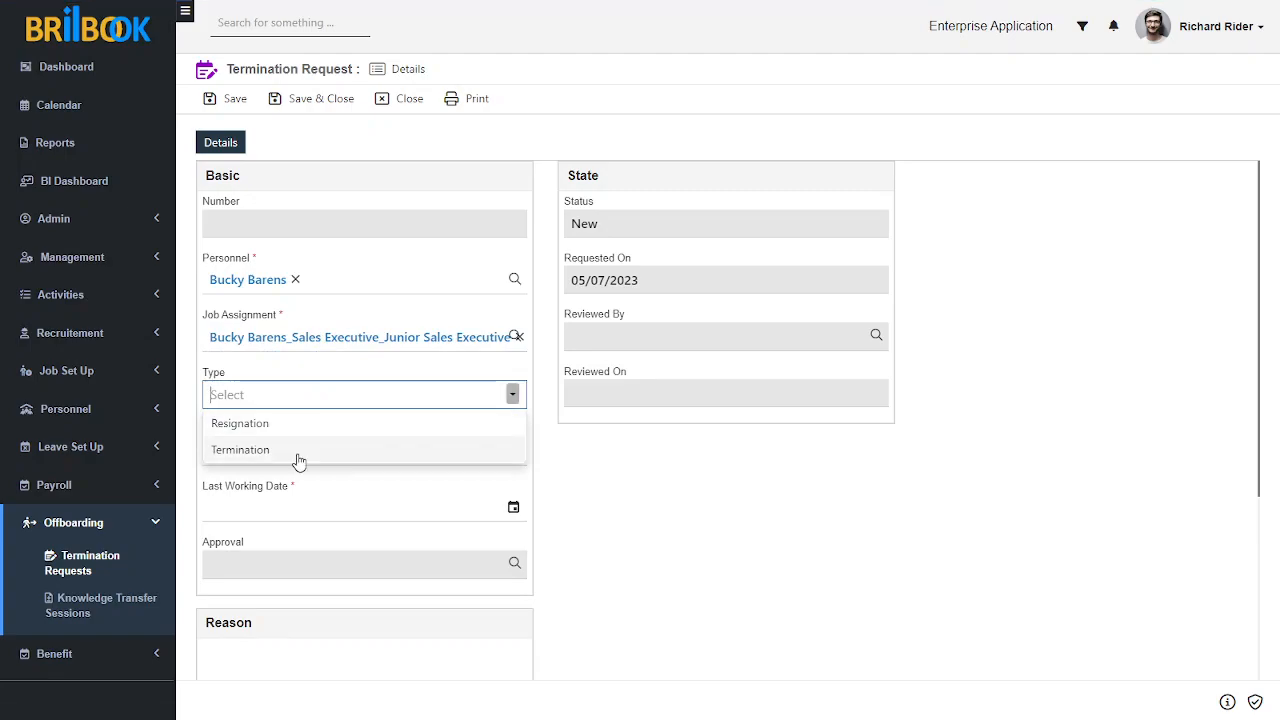
left_click(304, 434)
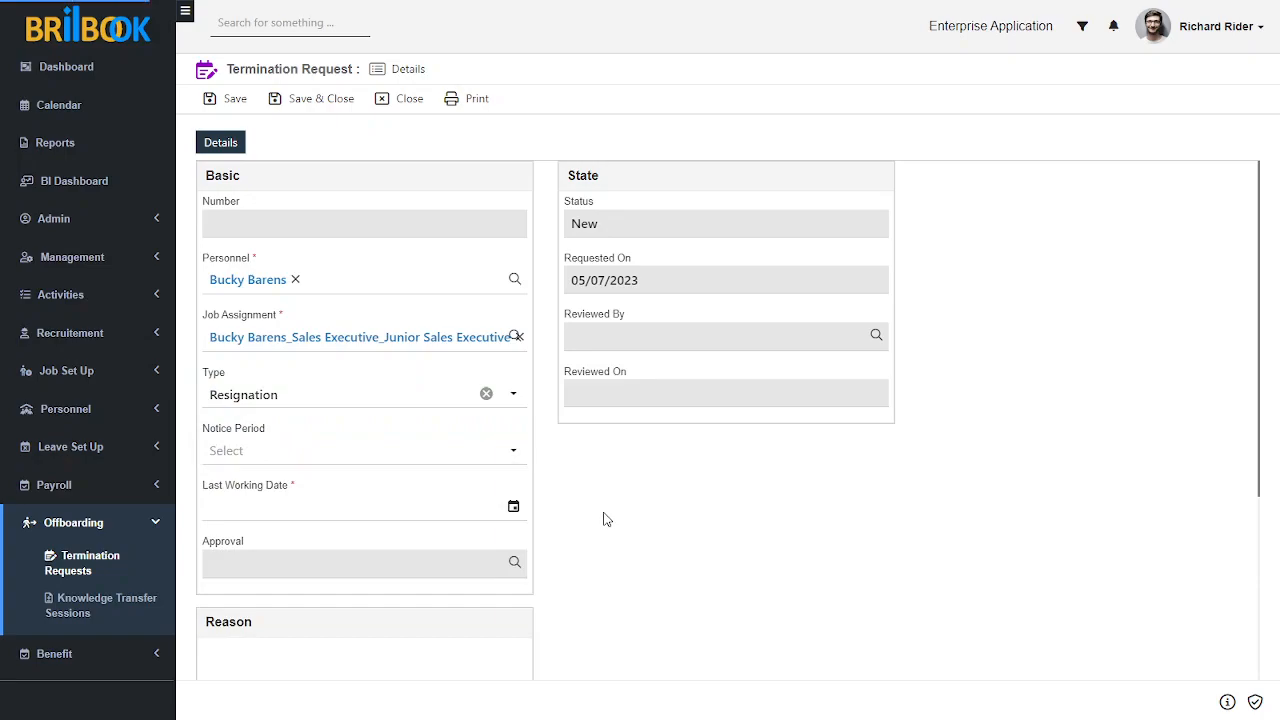
left_click(349, 453)
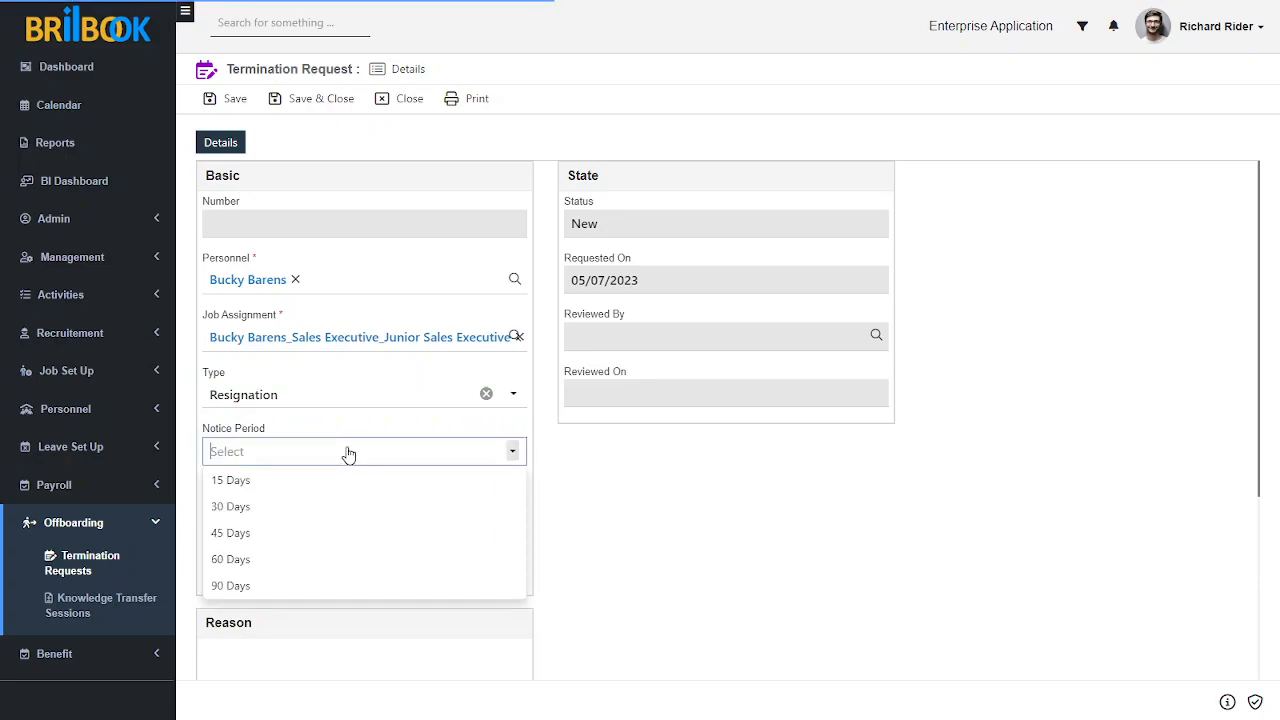
left_click(266, 480)
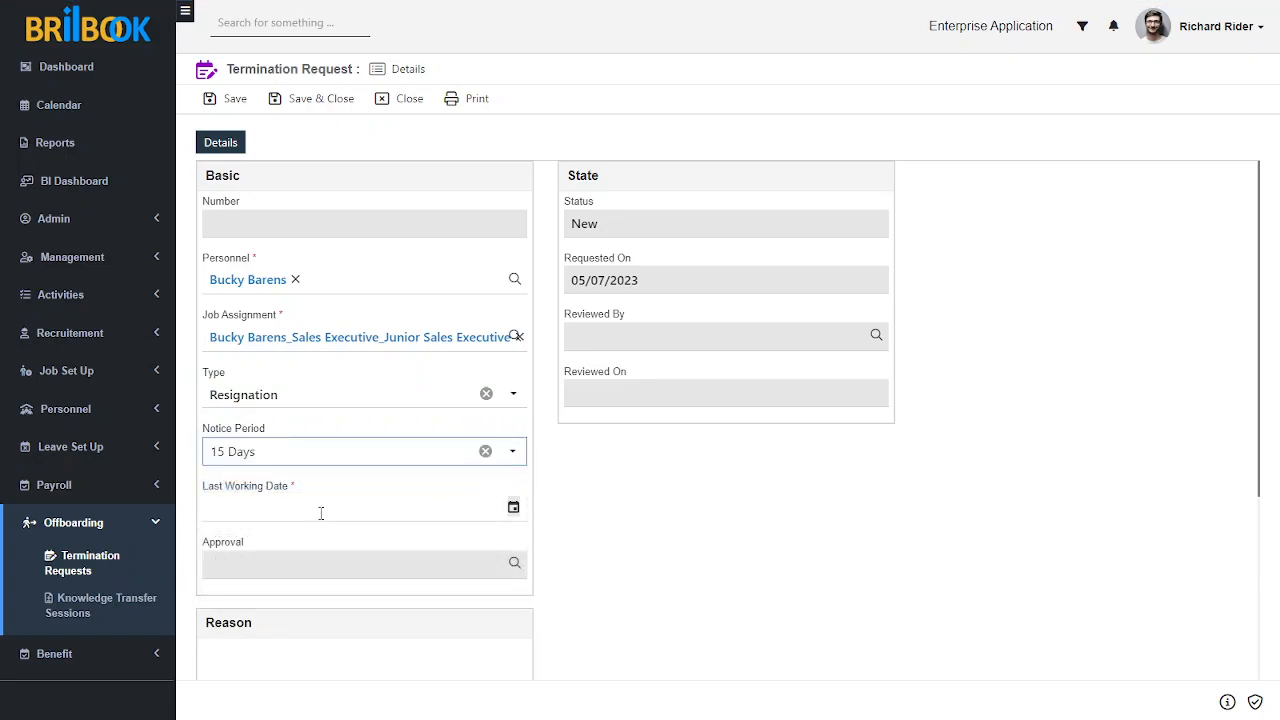
Step: Set the last working date to 20/07/2023 and save the termination request
left_click(318, 512)
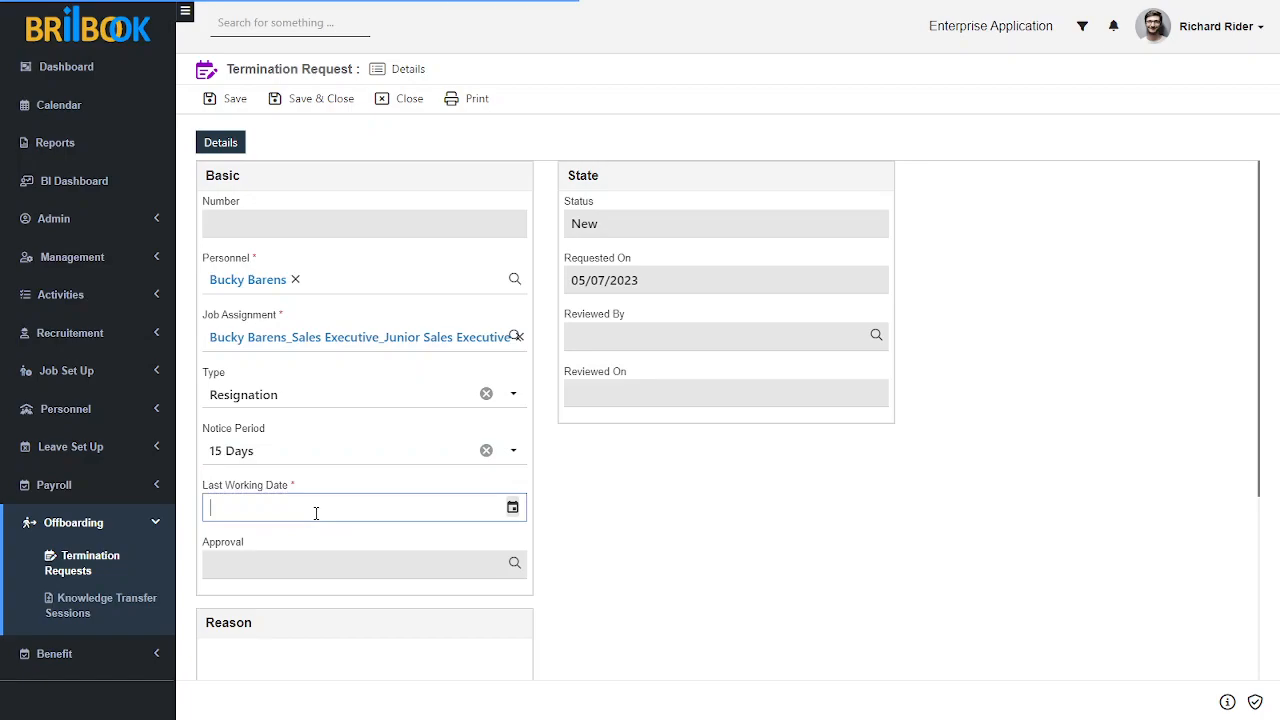
left_click(513, 510)
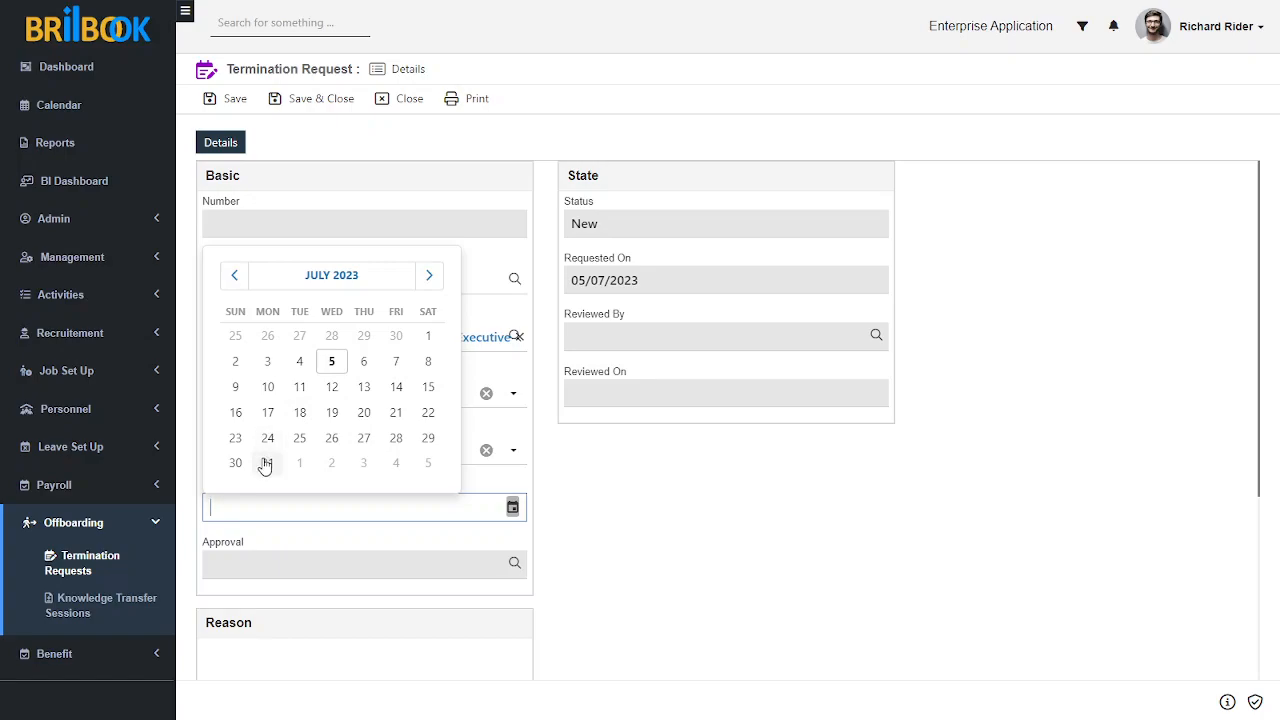
left_click(368, 414)
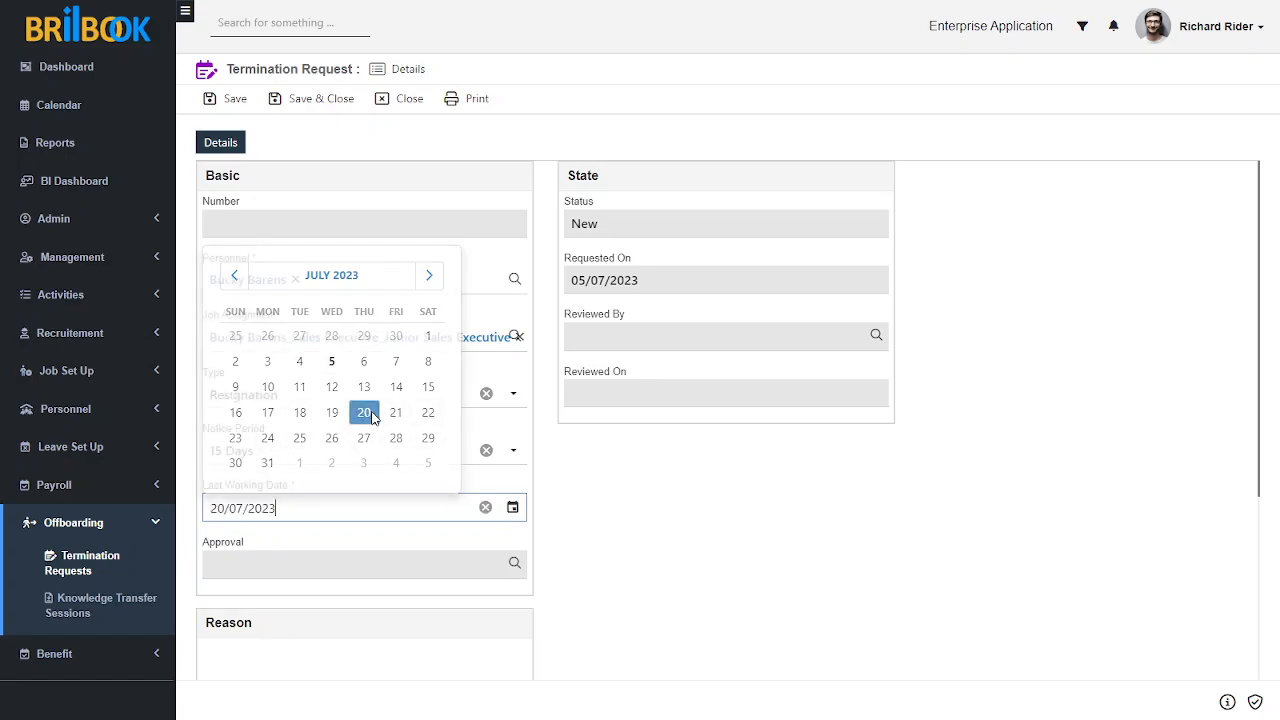
scroll(727, 515, "down", 2)
scroll(730, 516, "up", 2)
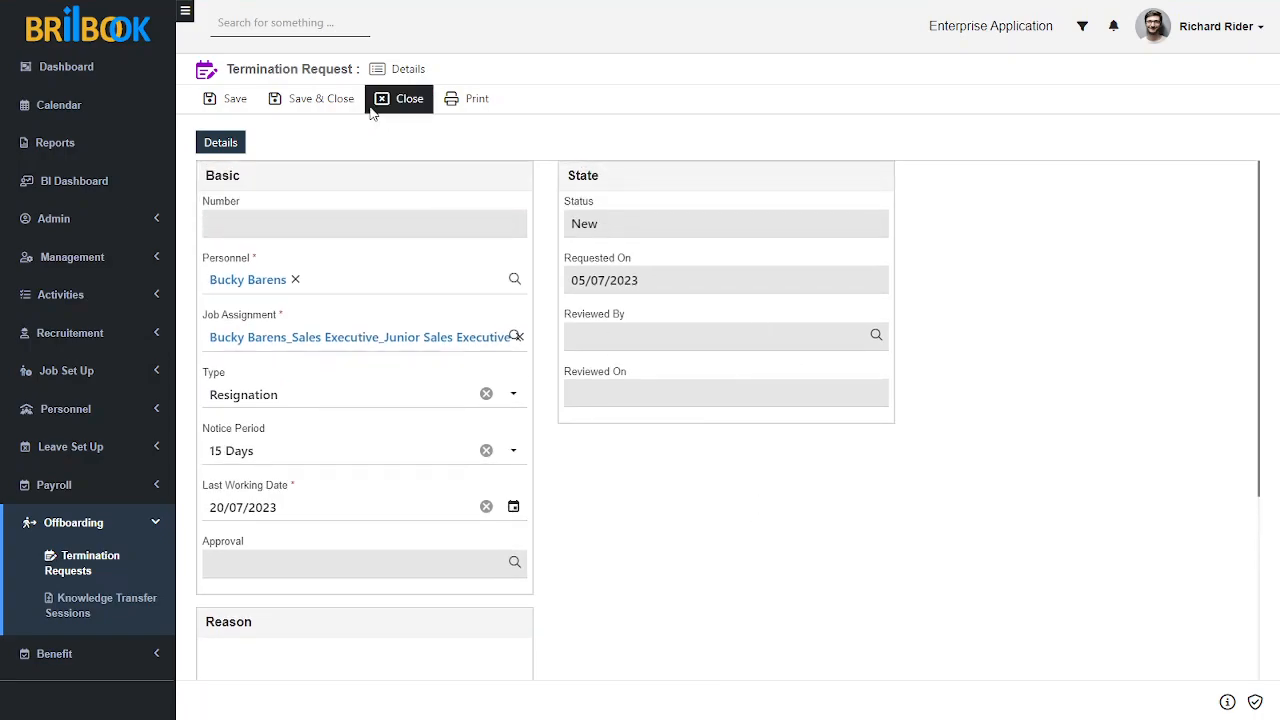
left_click(242, 98)
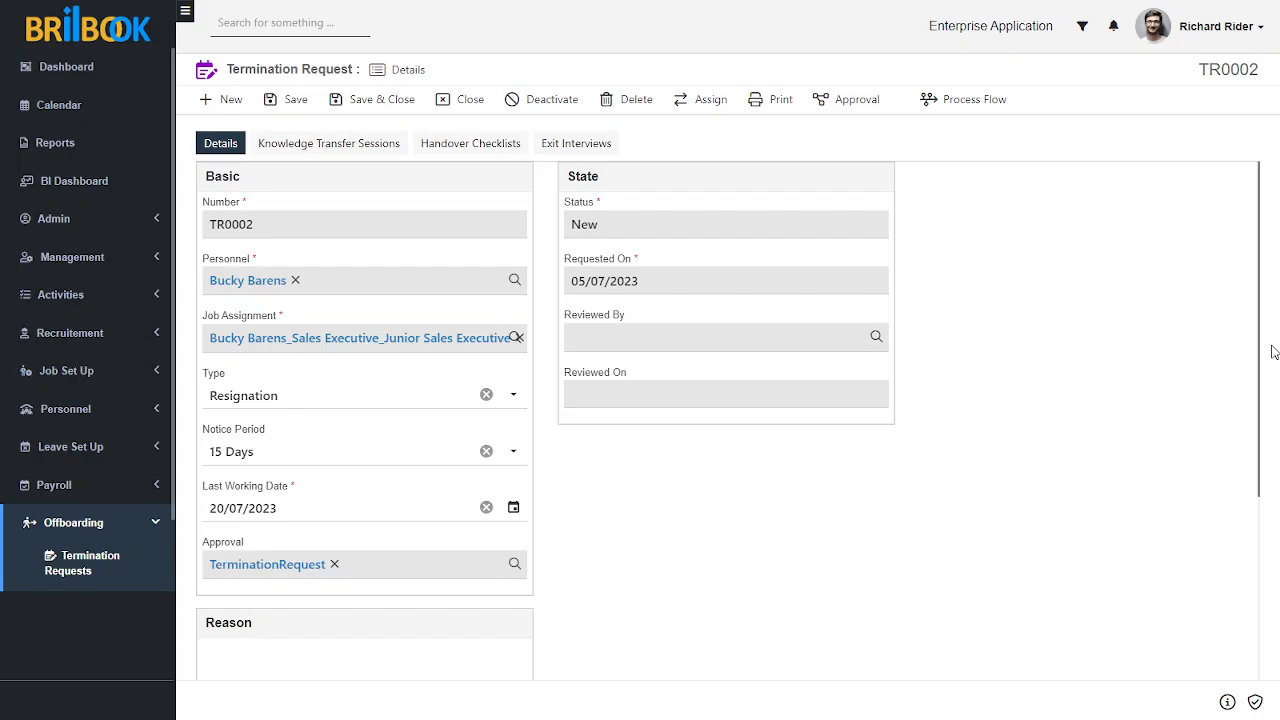
Step: Submit the saved termination request for approval and approve it from the approver's account
left_click(852, 100)
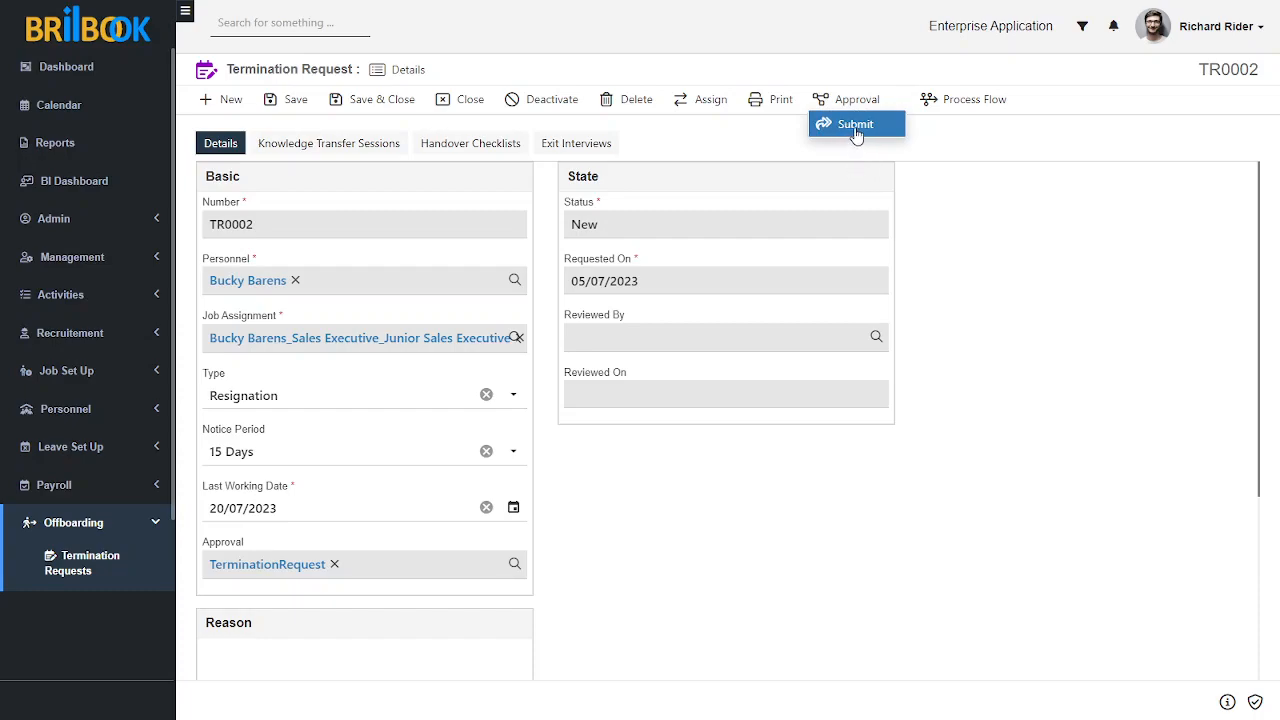
left_click(855, 127)
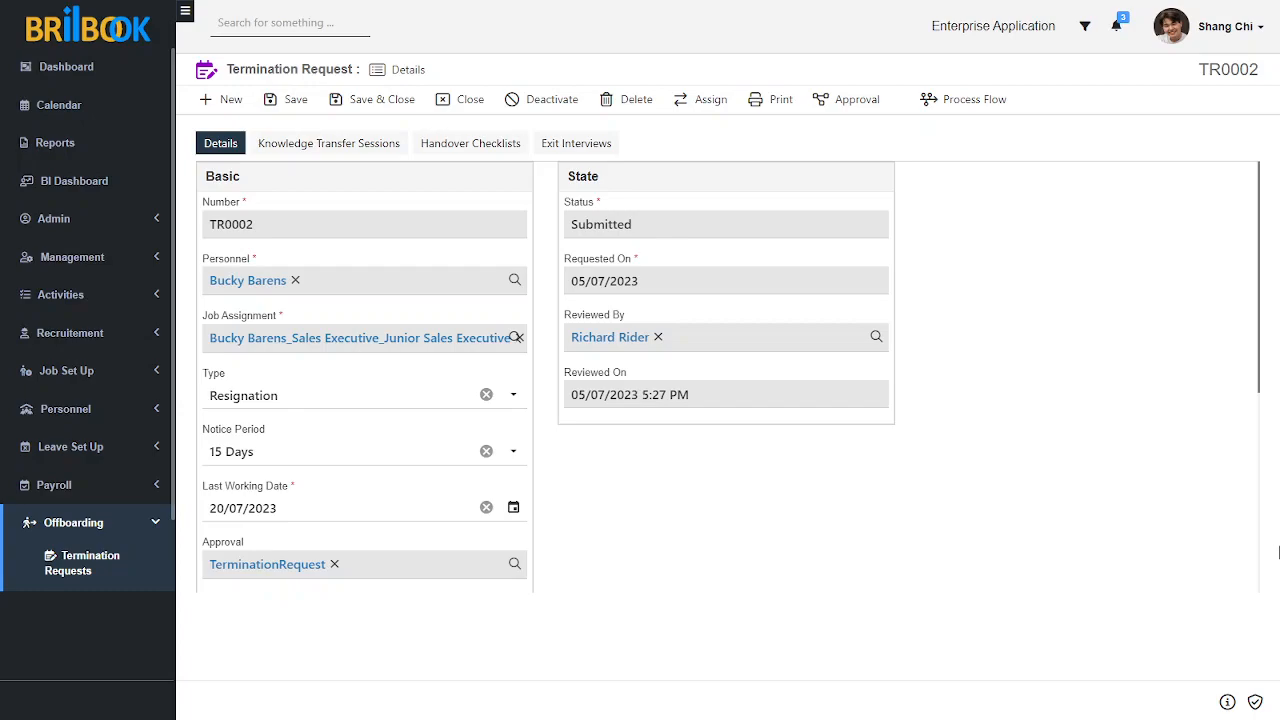
left_click(857, 100)
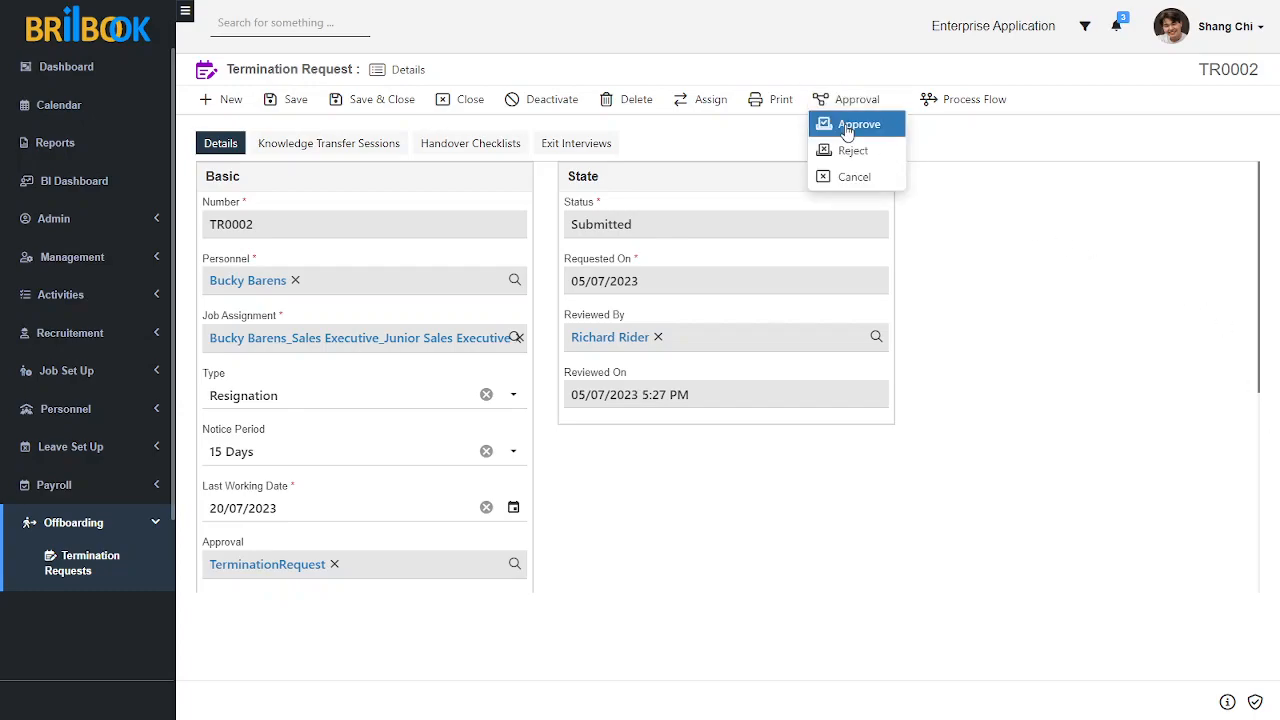
left_click(845, 124)
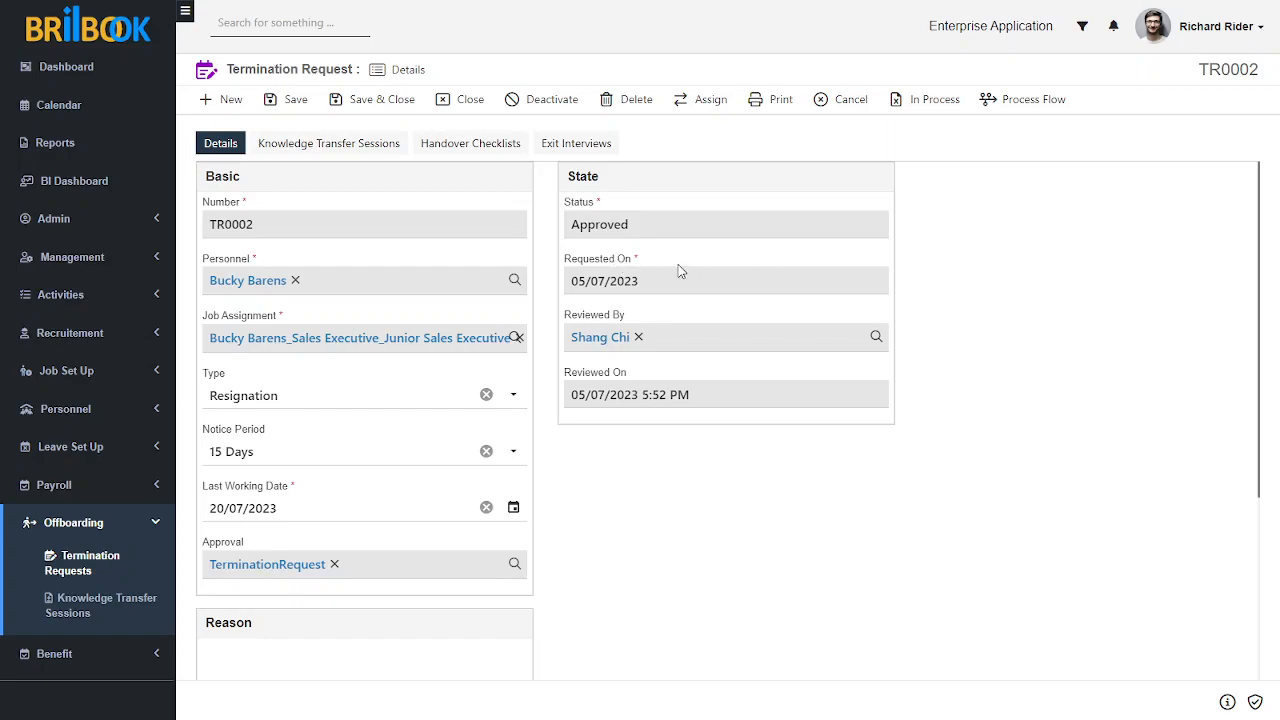
Step: Add a knowledge transfer session to the approved termination request and choose the first listed employee as trainee
left_click(338, 145)
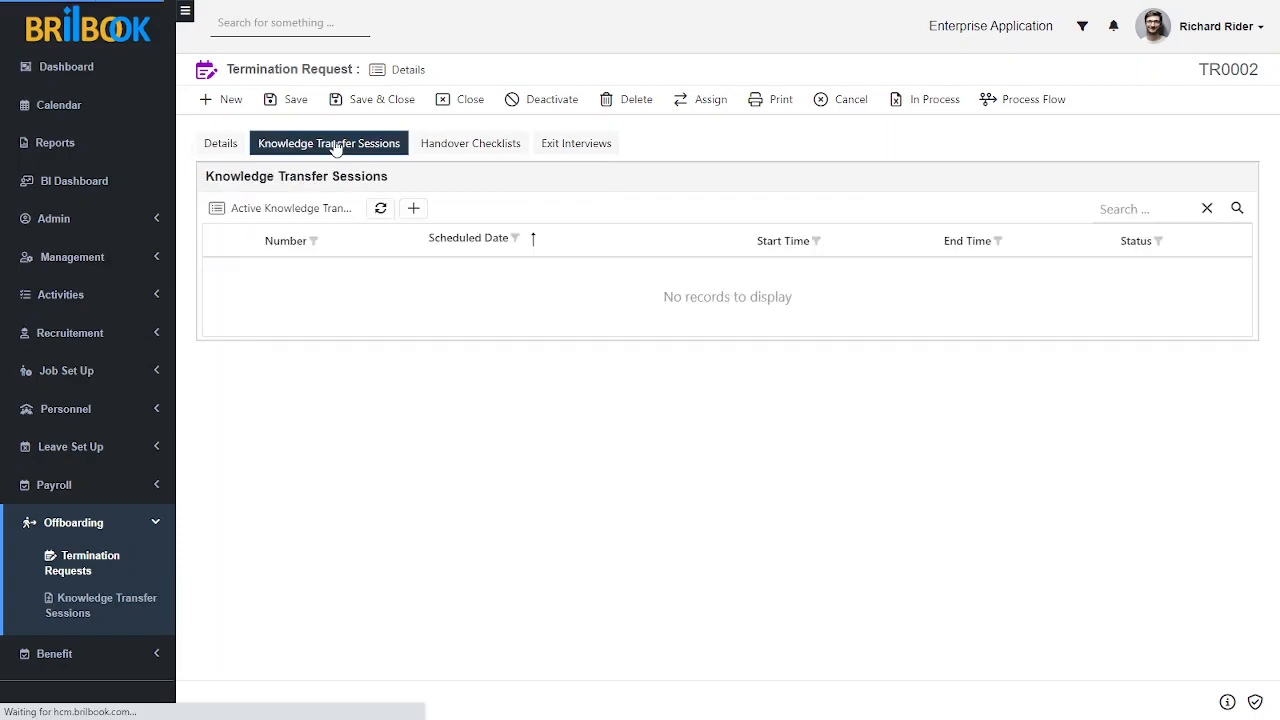
left_click(414, 209)
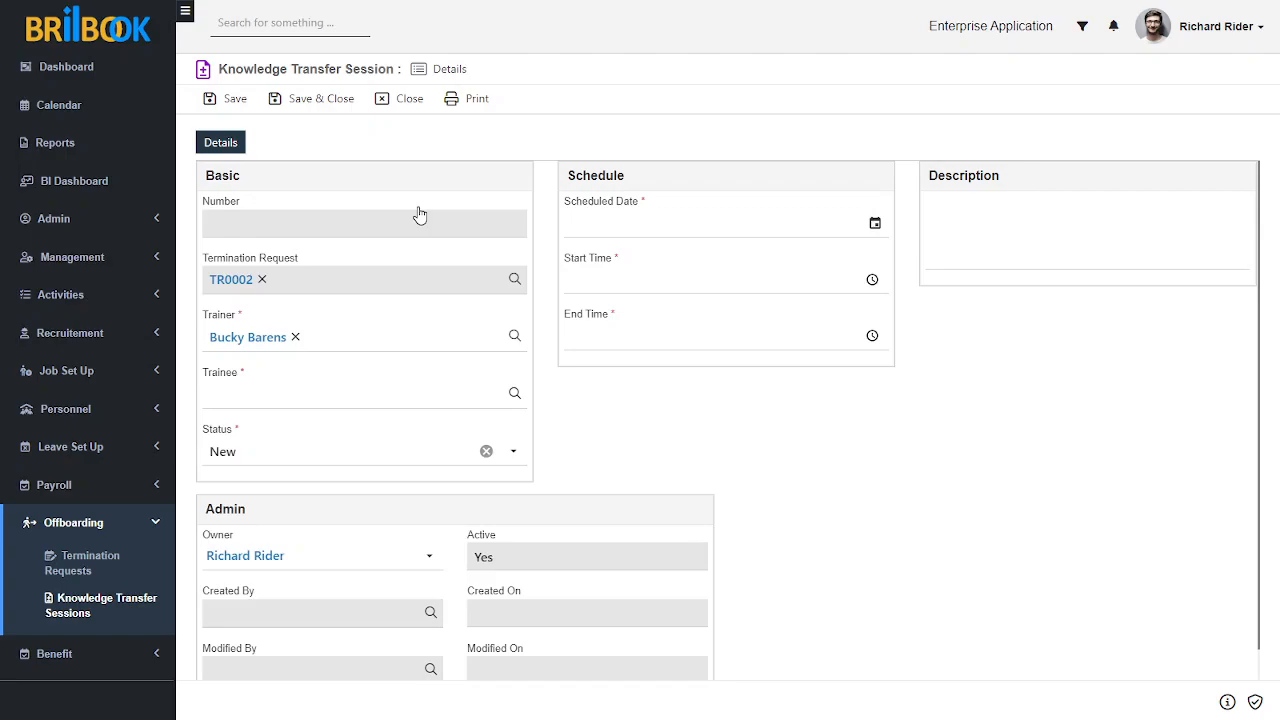
left_click(311, 396)
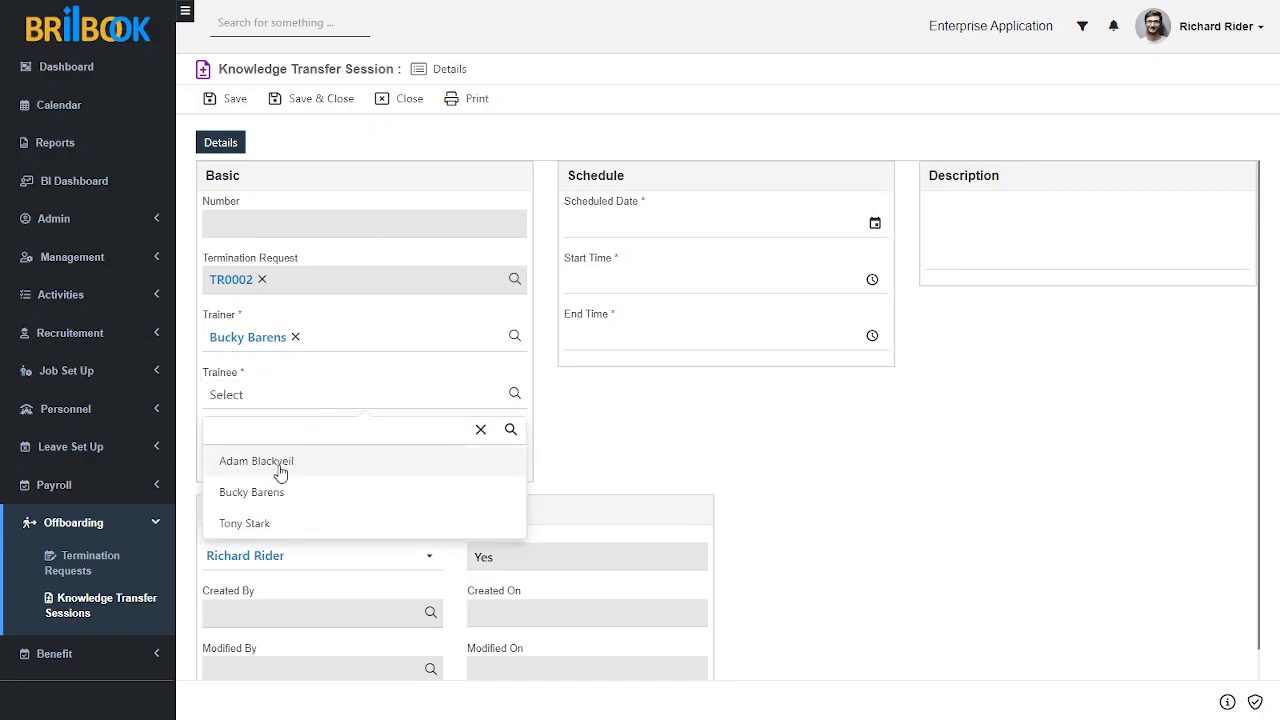
left_click(281, 470)
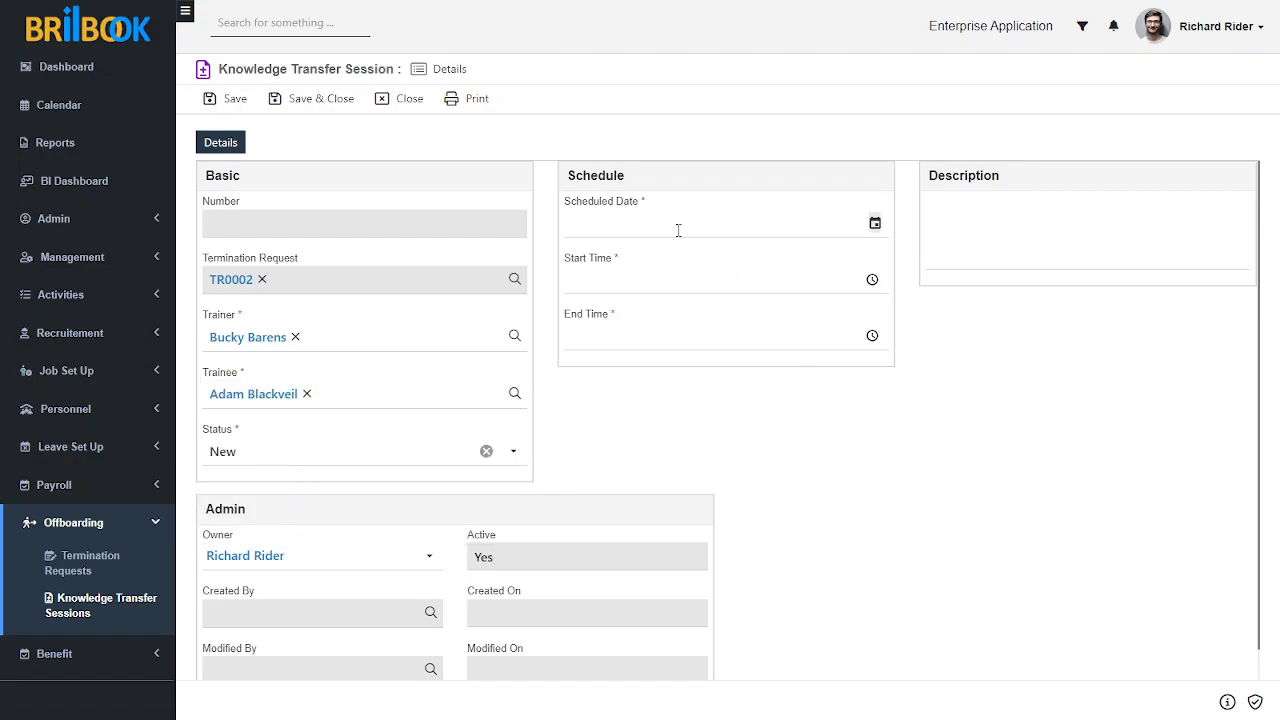
Step: Schedule the knowledge transfer session for 06/07/2023 with a start time of 10:00
left_click(875, 223)
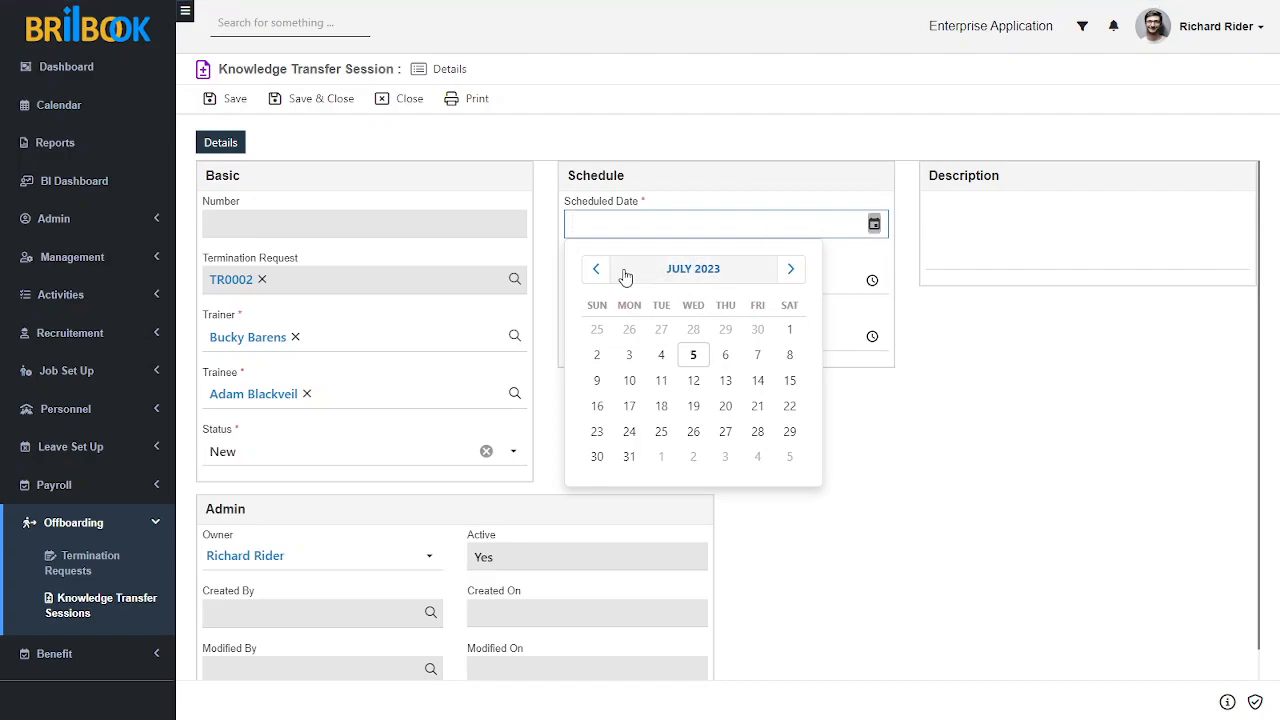
left_click(725, 355)
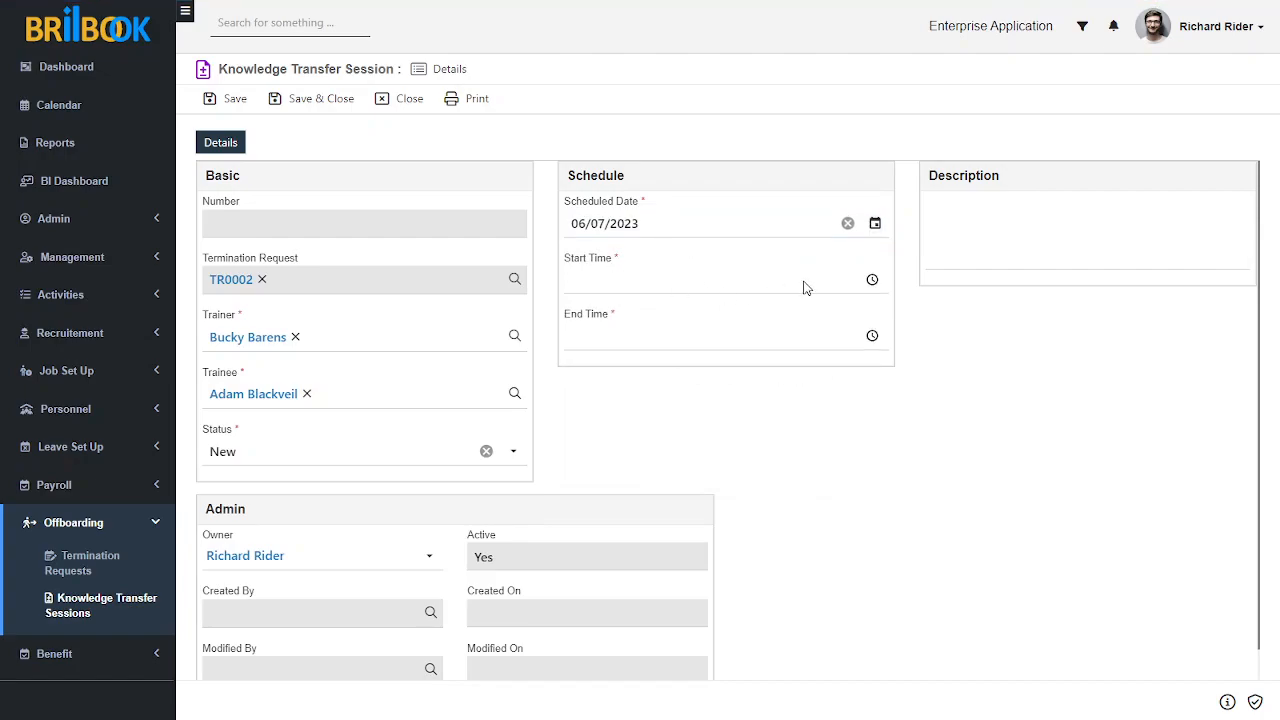
left_click(872, 280)
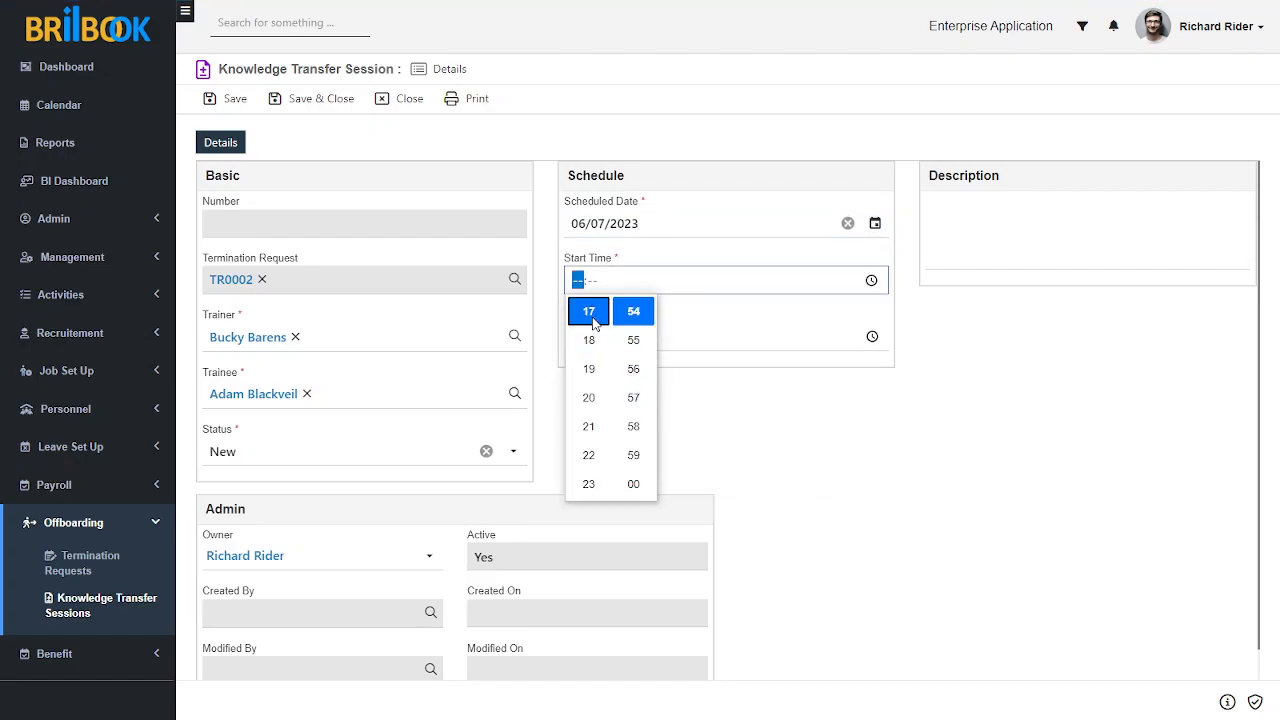
scroll(594, 345, "up", 4)
scroll(592, 420, "up", 1)
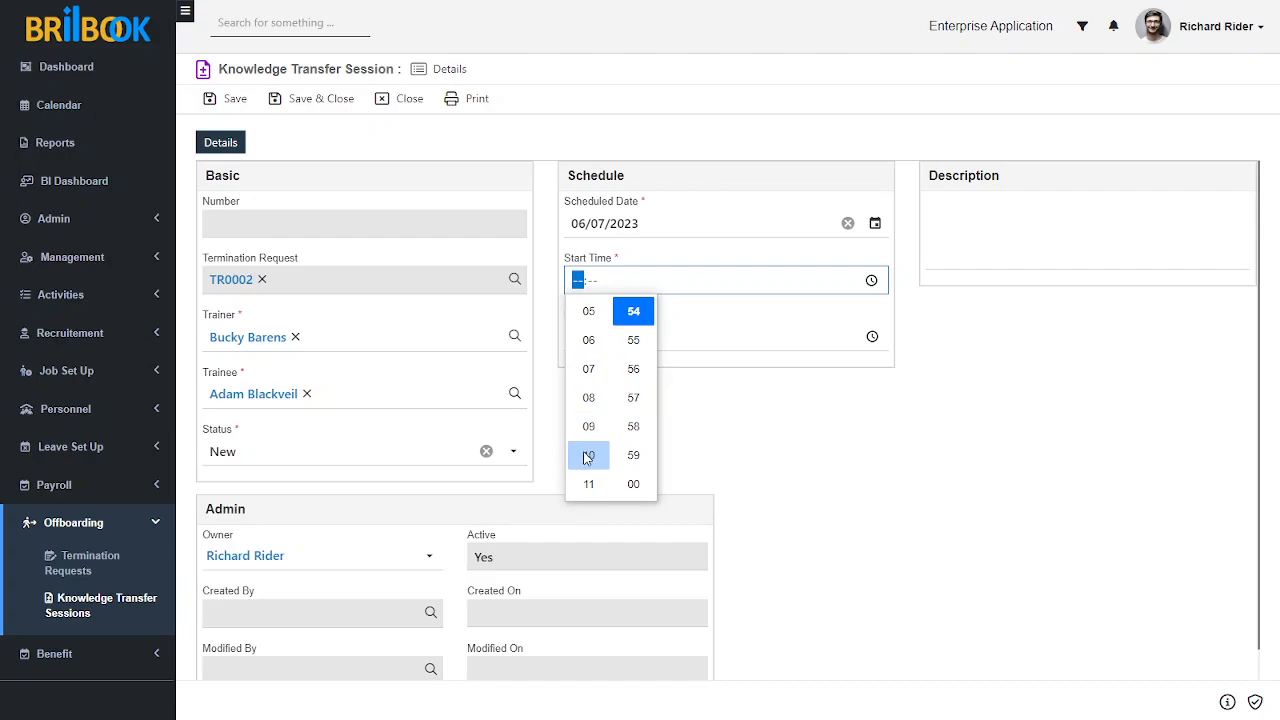
left_click(590, 455)
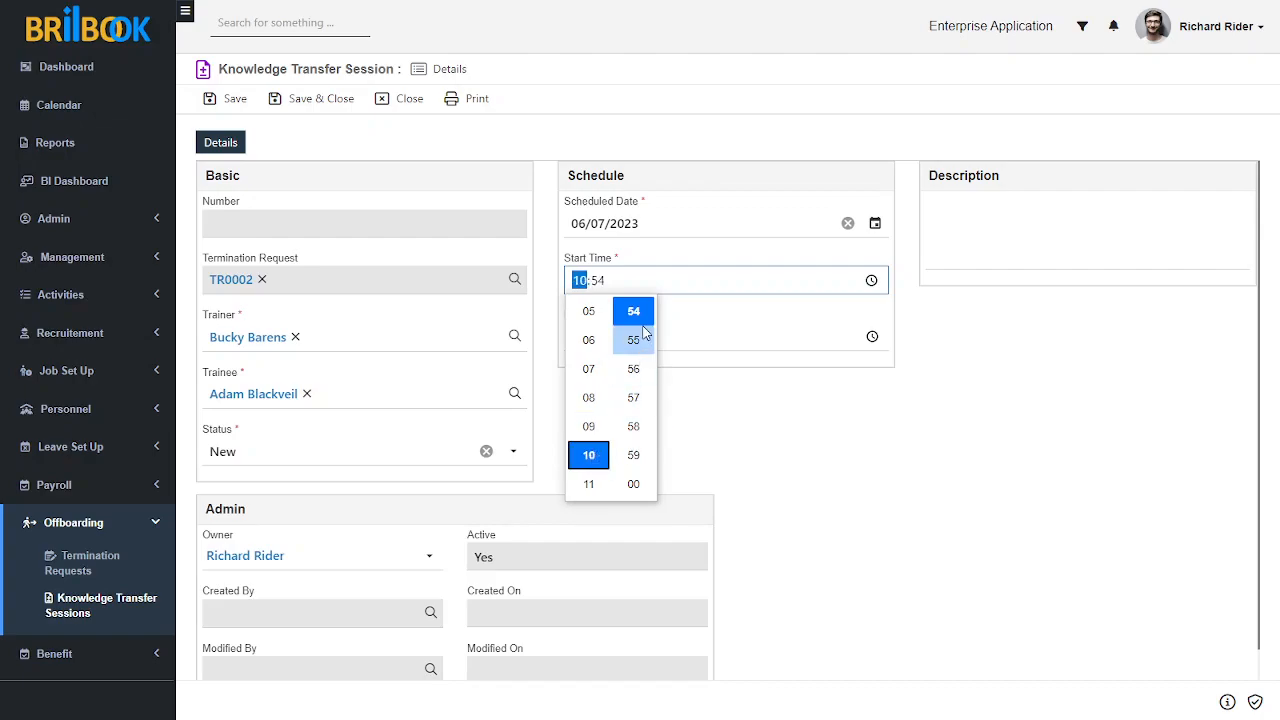
left_click(605, 283)
type("00")
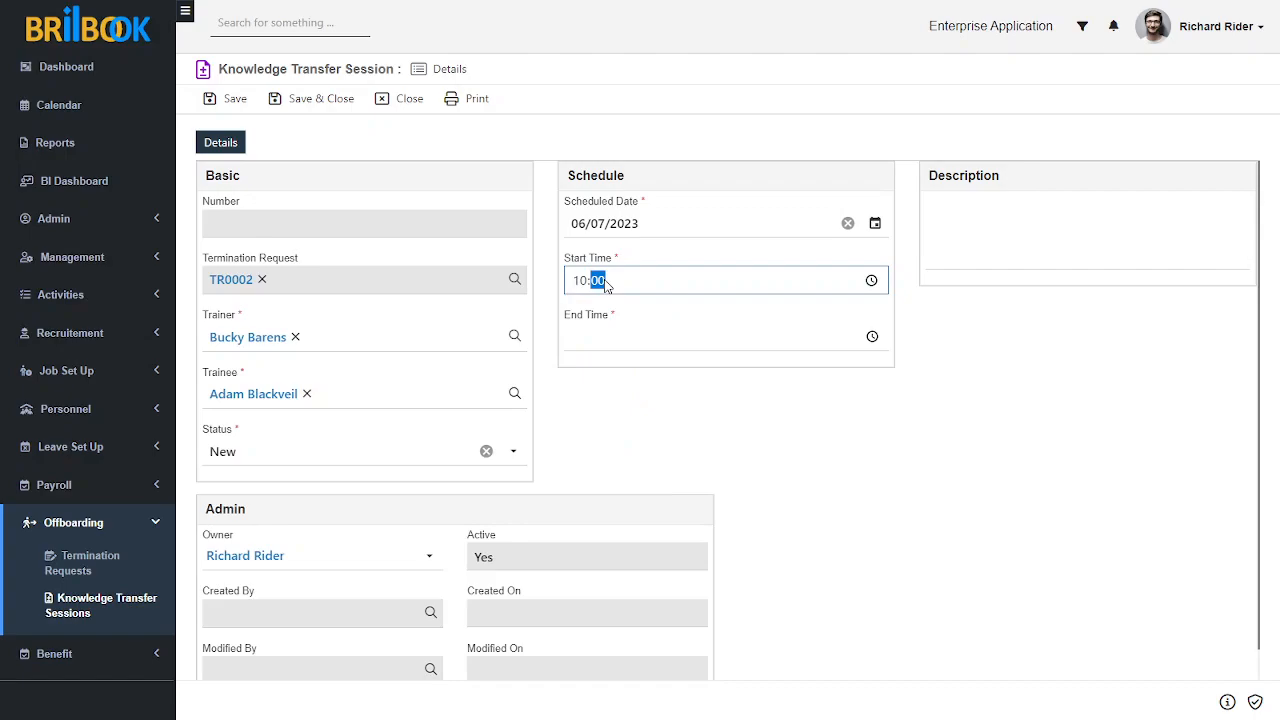
left_click(653, 369)
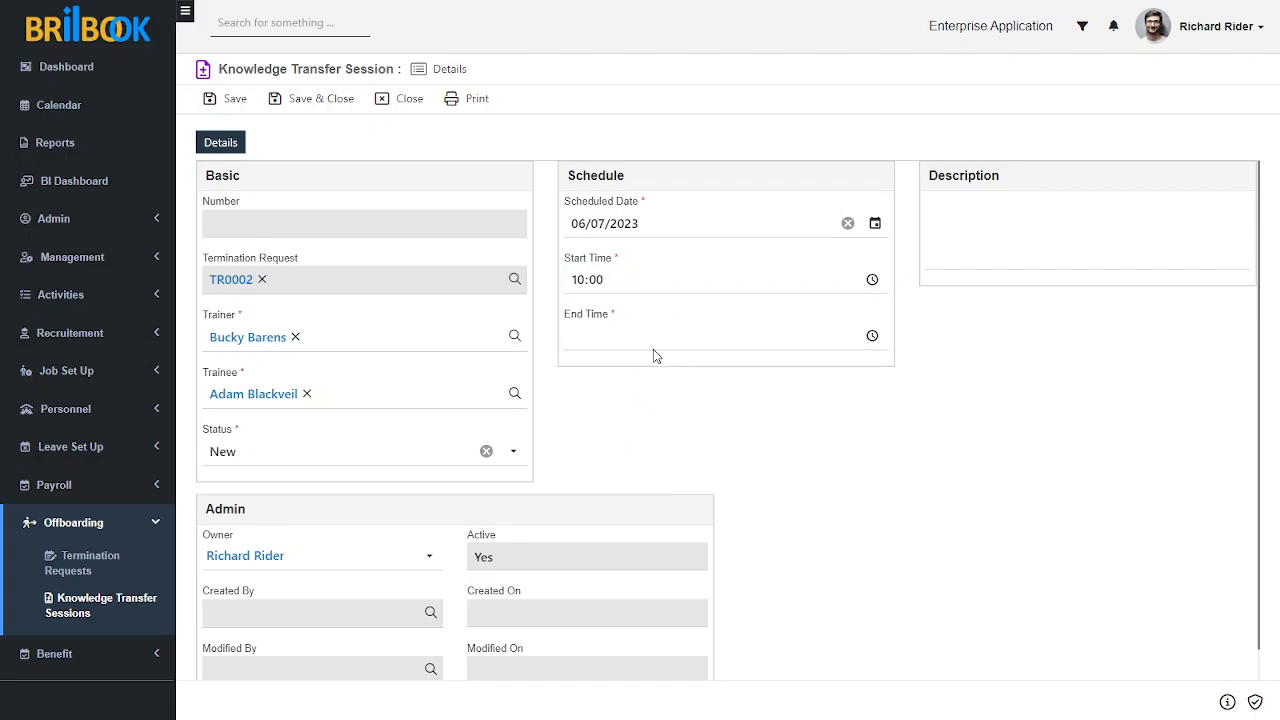
Step: Set the session's end time to 12:00 and save the knowledge transfer session
left_click(831, 330)
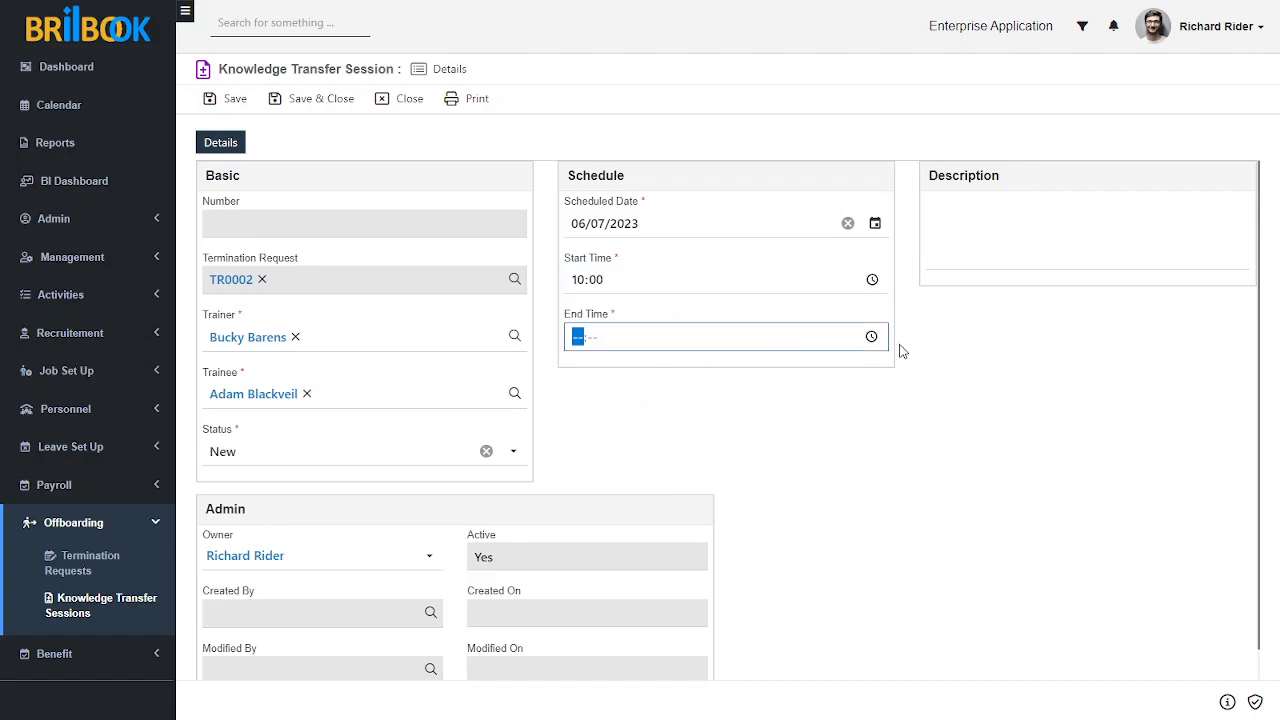
left_click(871, 337)
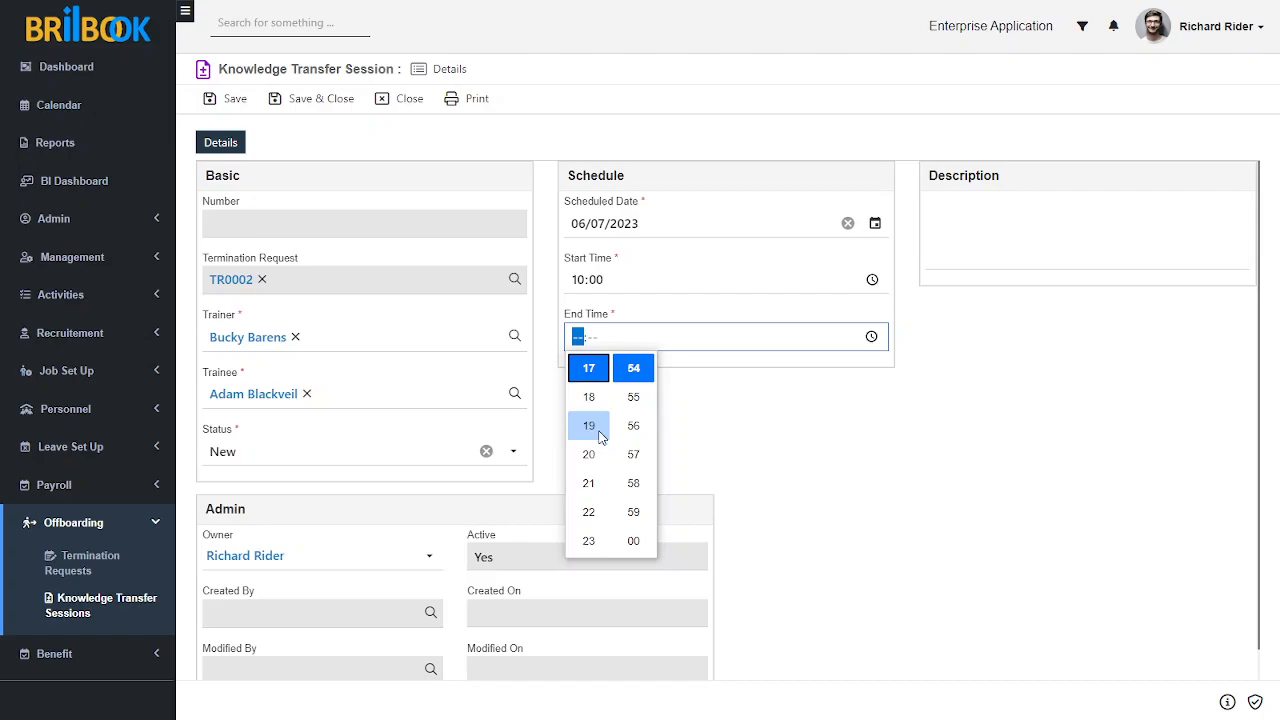
scroll(594, 432, "up", 3)
left_click(589, 396)
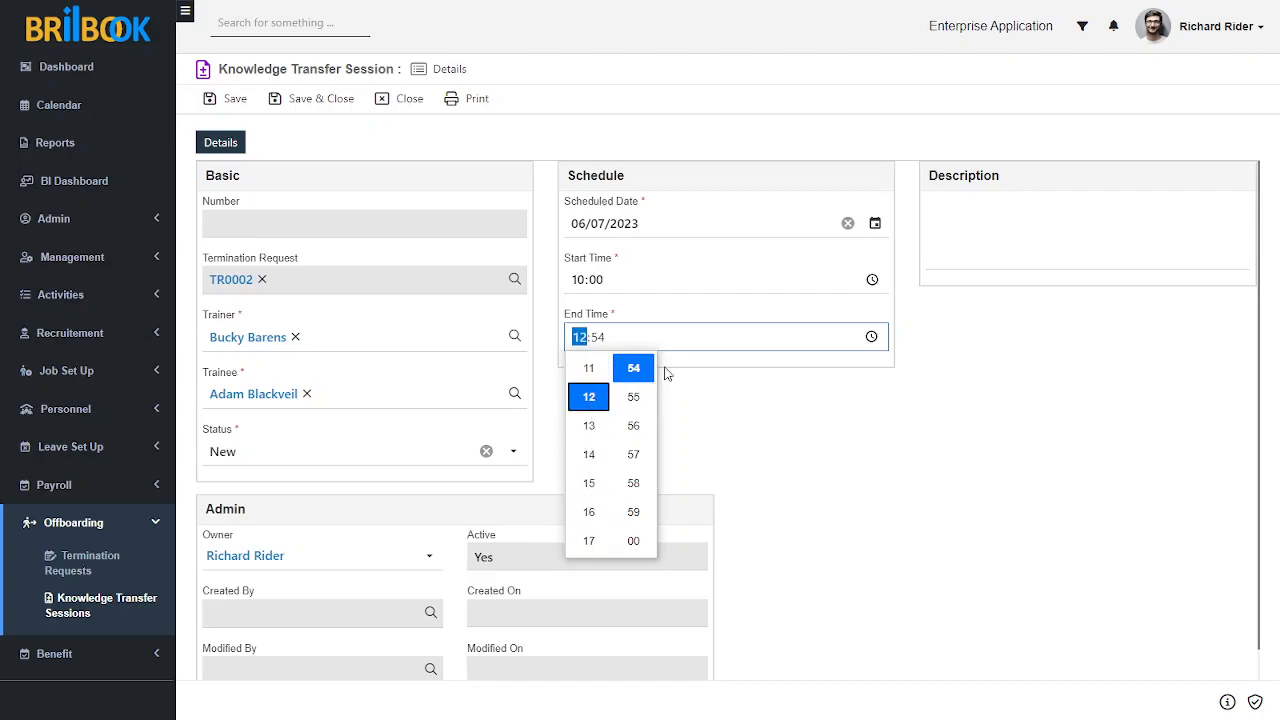
left_click(633, 368)
left_click(598, 339)
type("0")
left_click(692, 418)
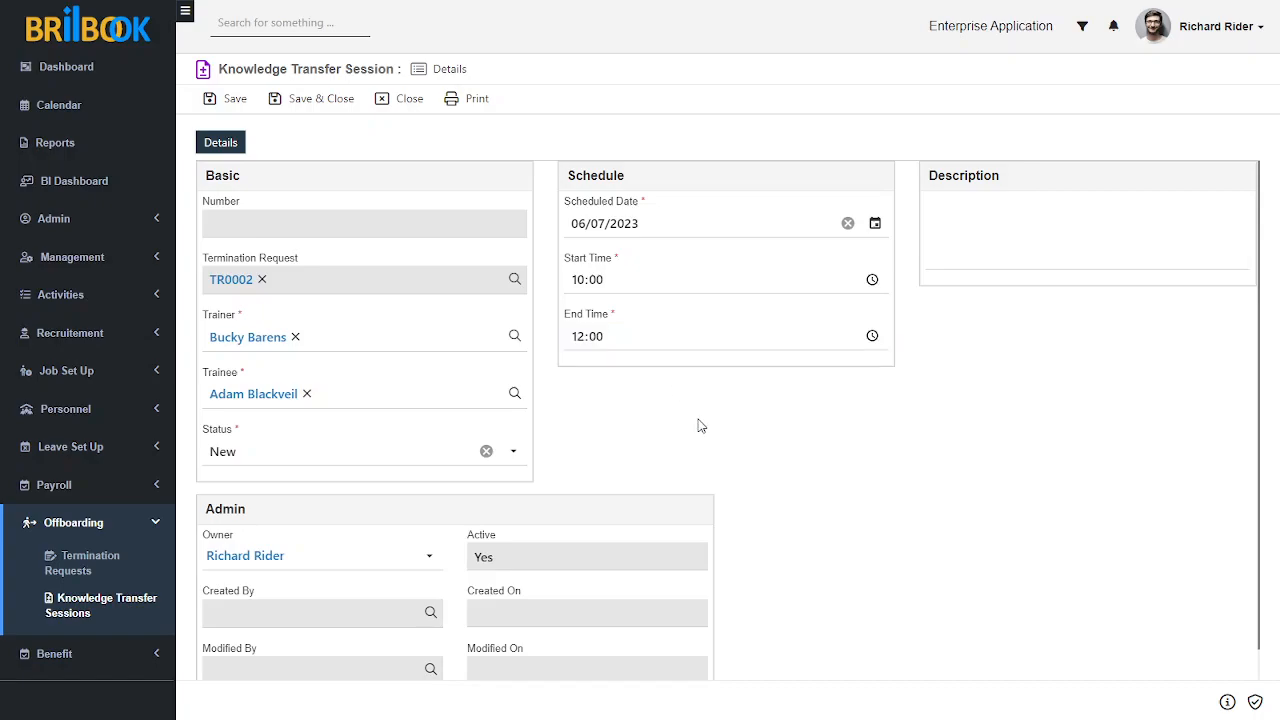
left_click(224, 101)
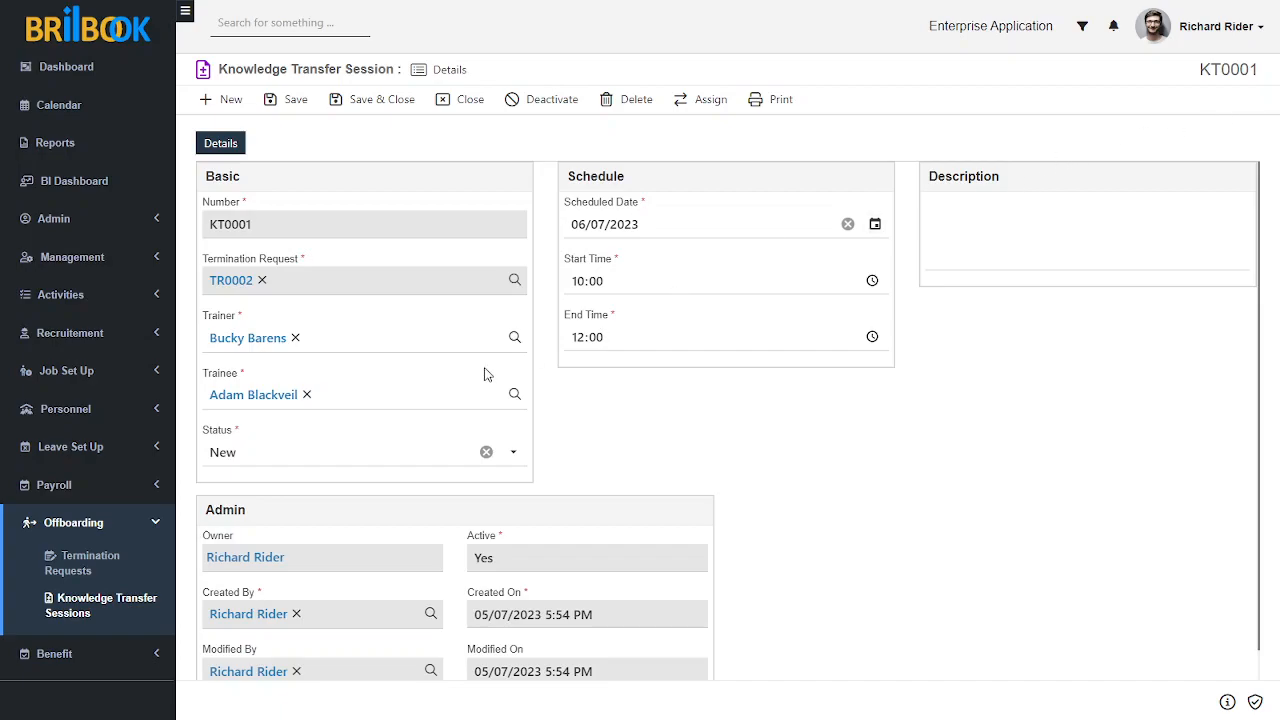
Step: Set the knowledge transfer session's status to Scheduled and save the record
left_click(340, 461)
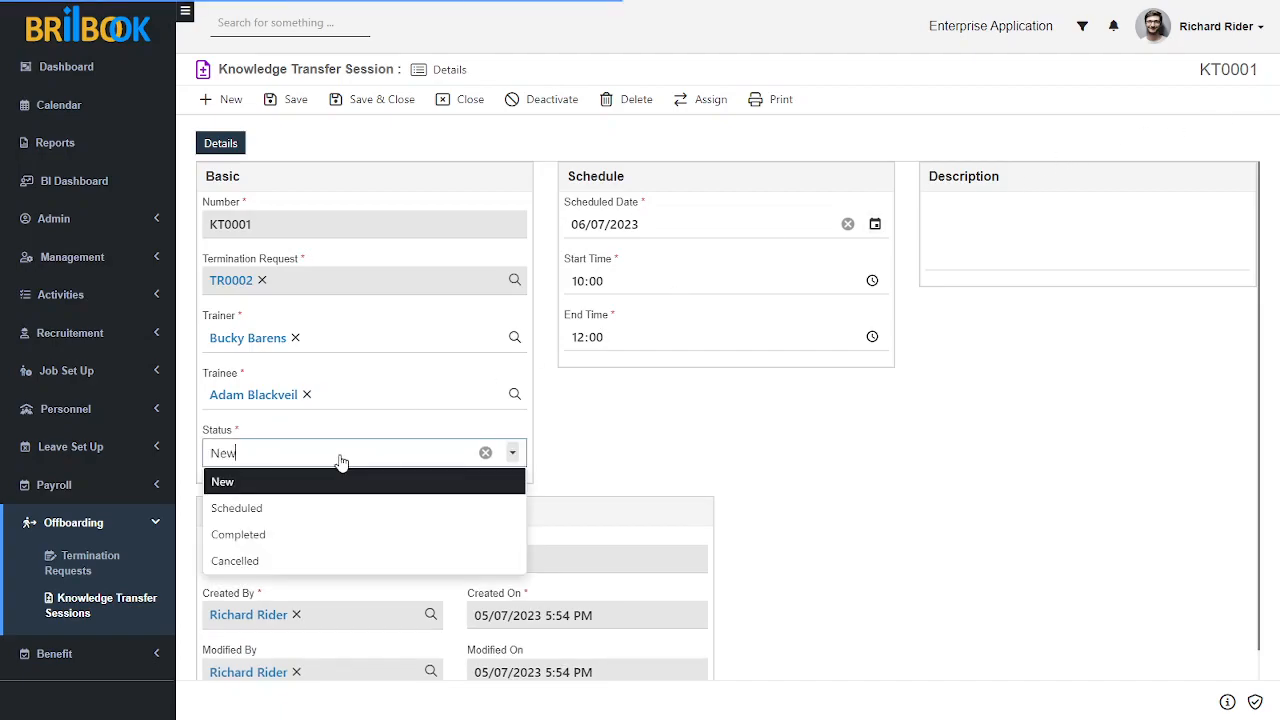
left_click(290, 507)
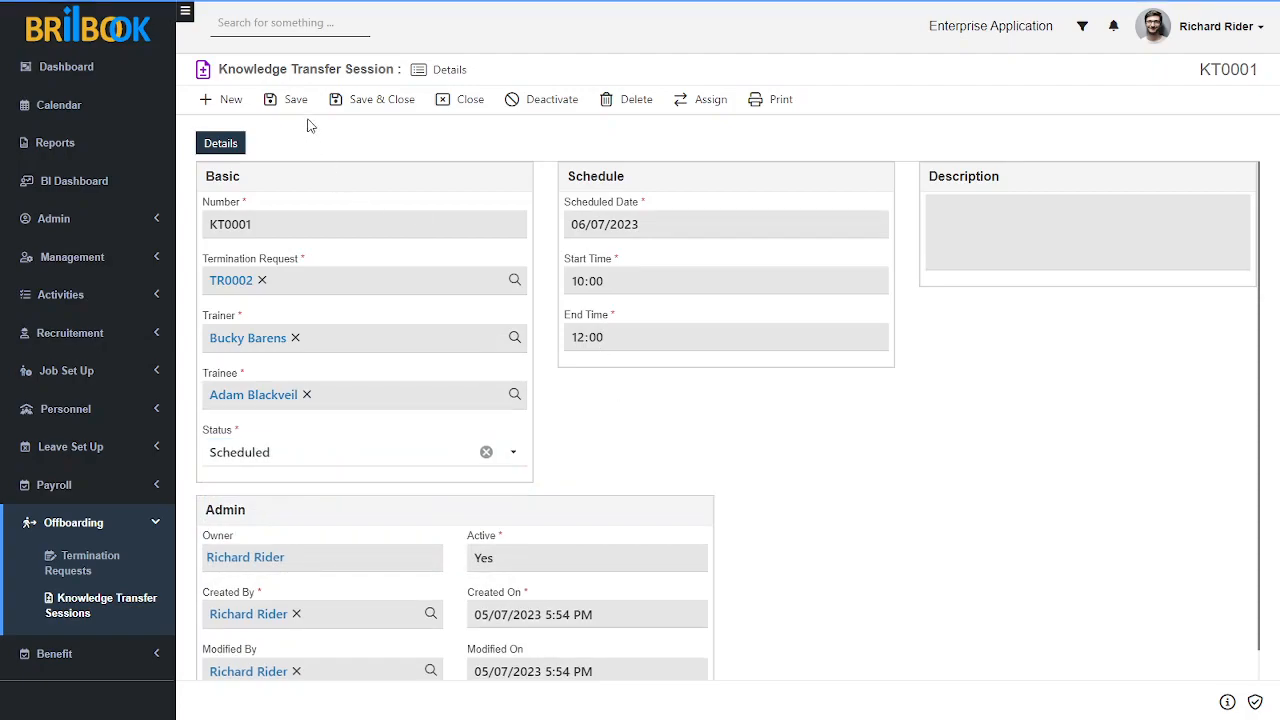
left_click(300, 100)
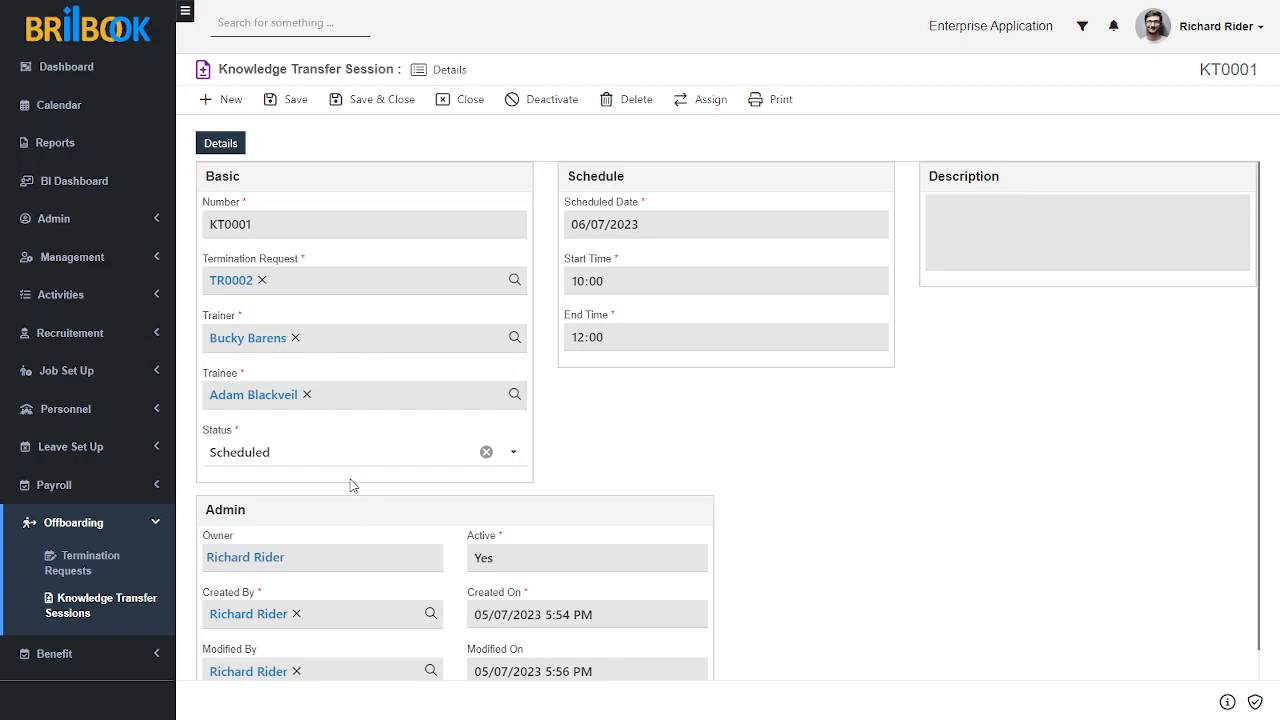
Step: Mark the scheduled knowledge transfer session as Completed and save it
left_click(323, 452)
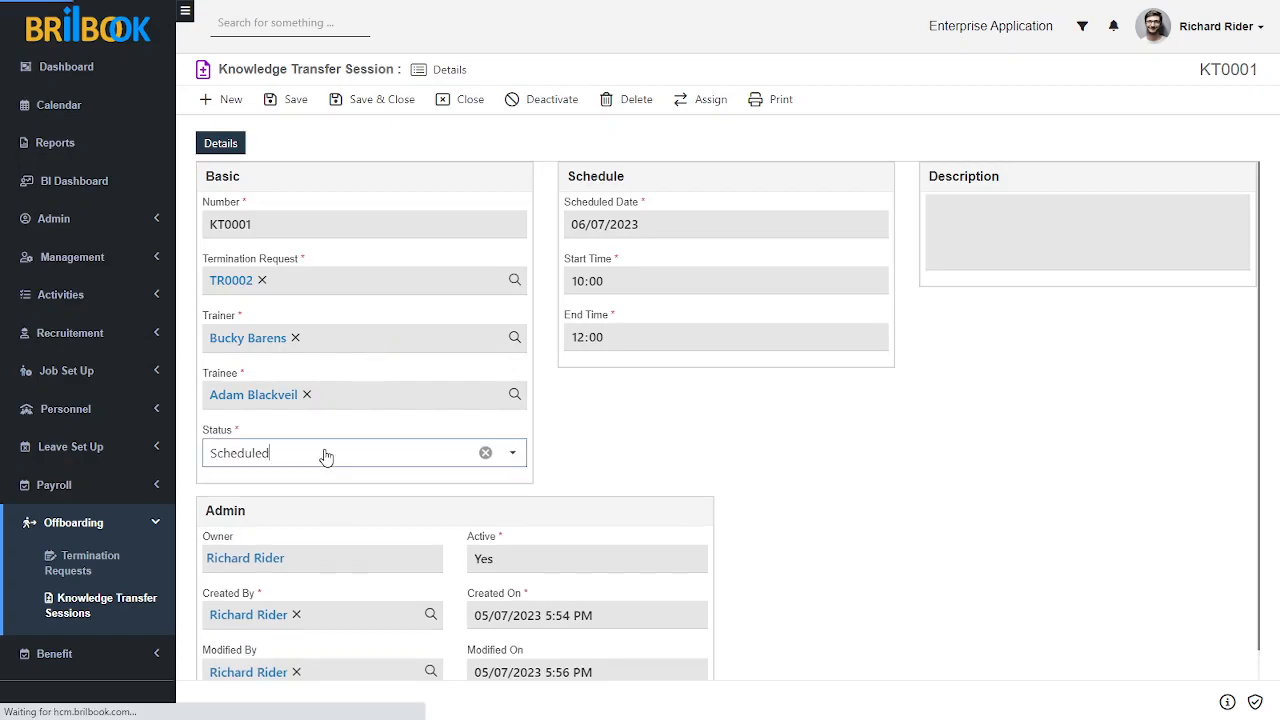
left_click(268, 537)
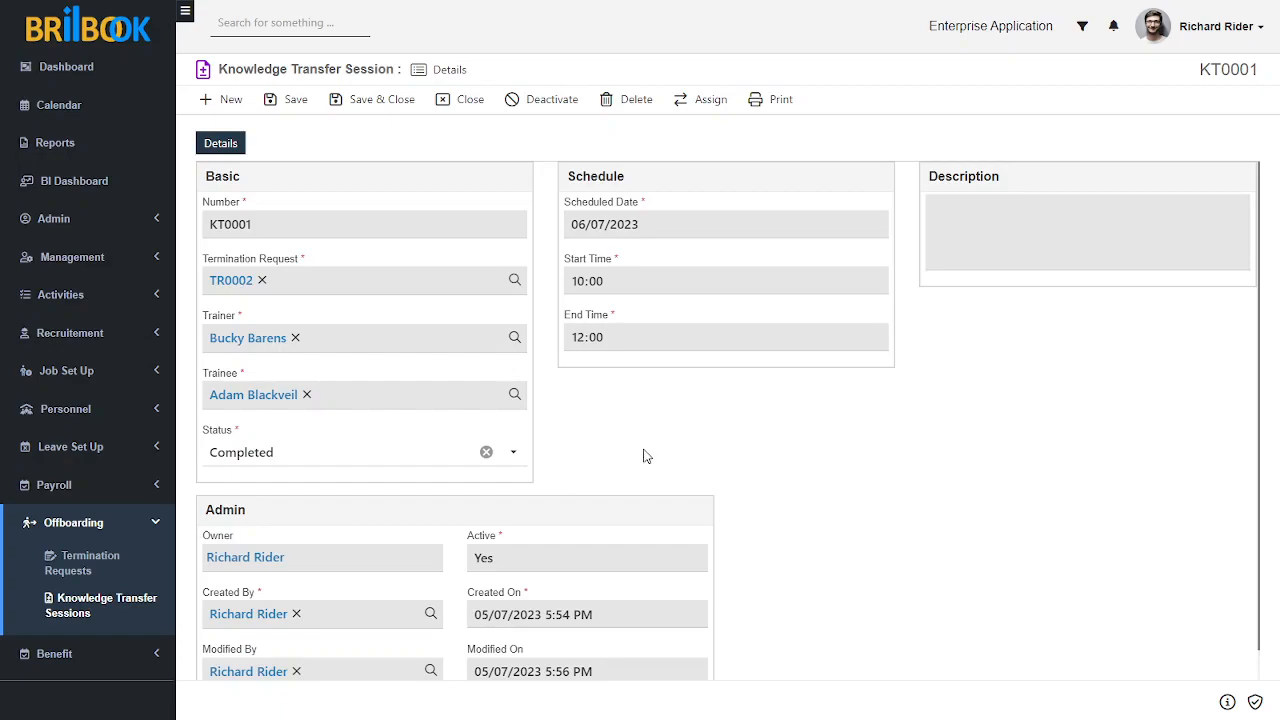
left_click(295, 103)
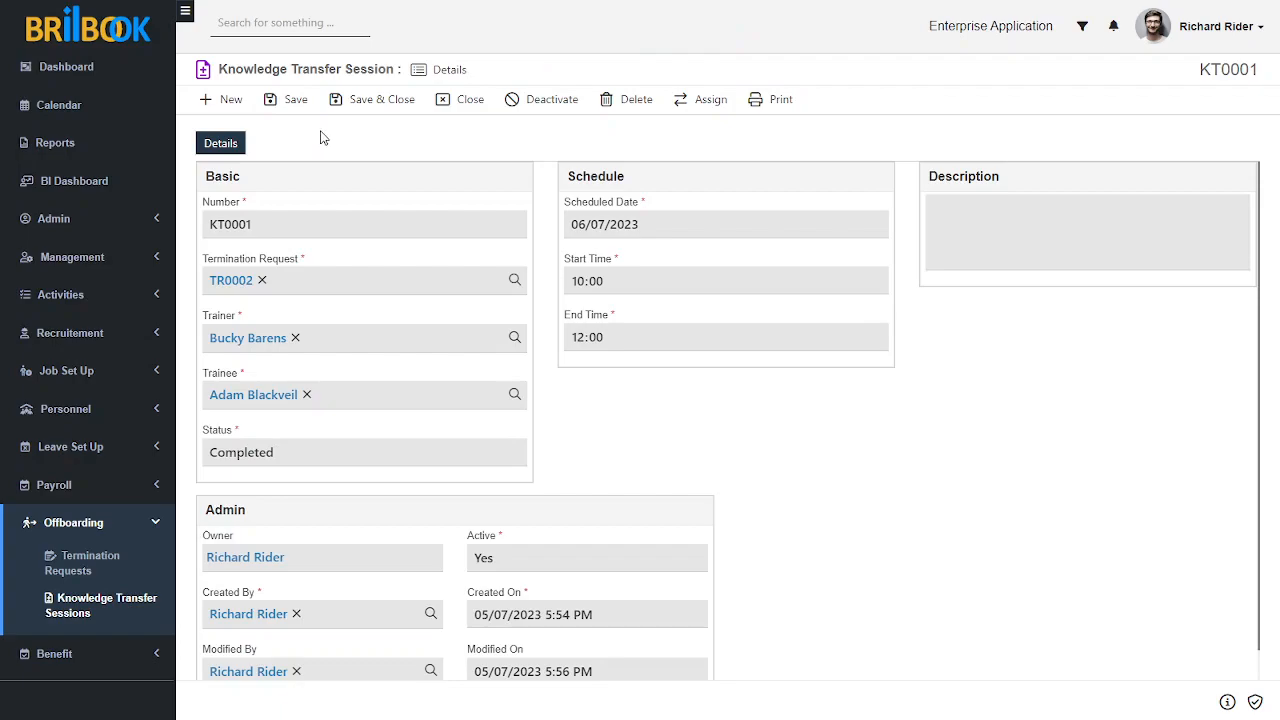
Step: Add a handover checklist to the session's linked termination request and name it Computer Handover
left_click(231, 283)
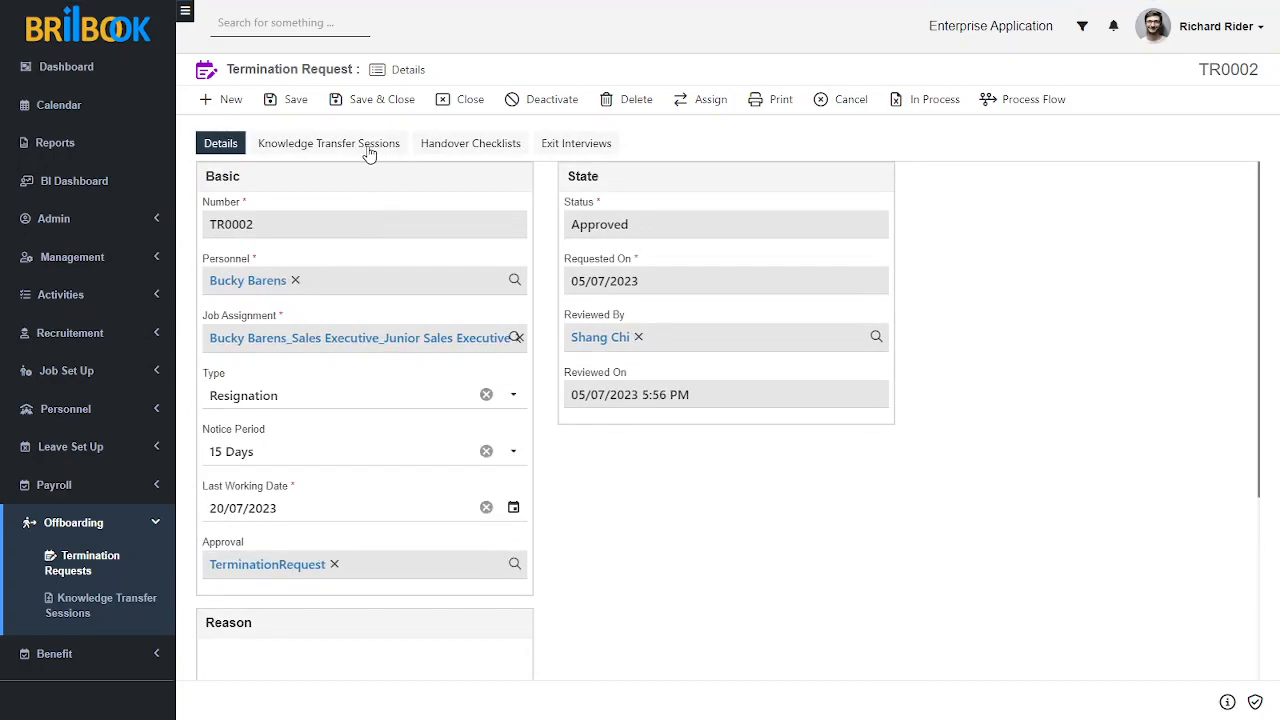
left_click(452, 147)
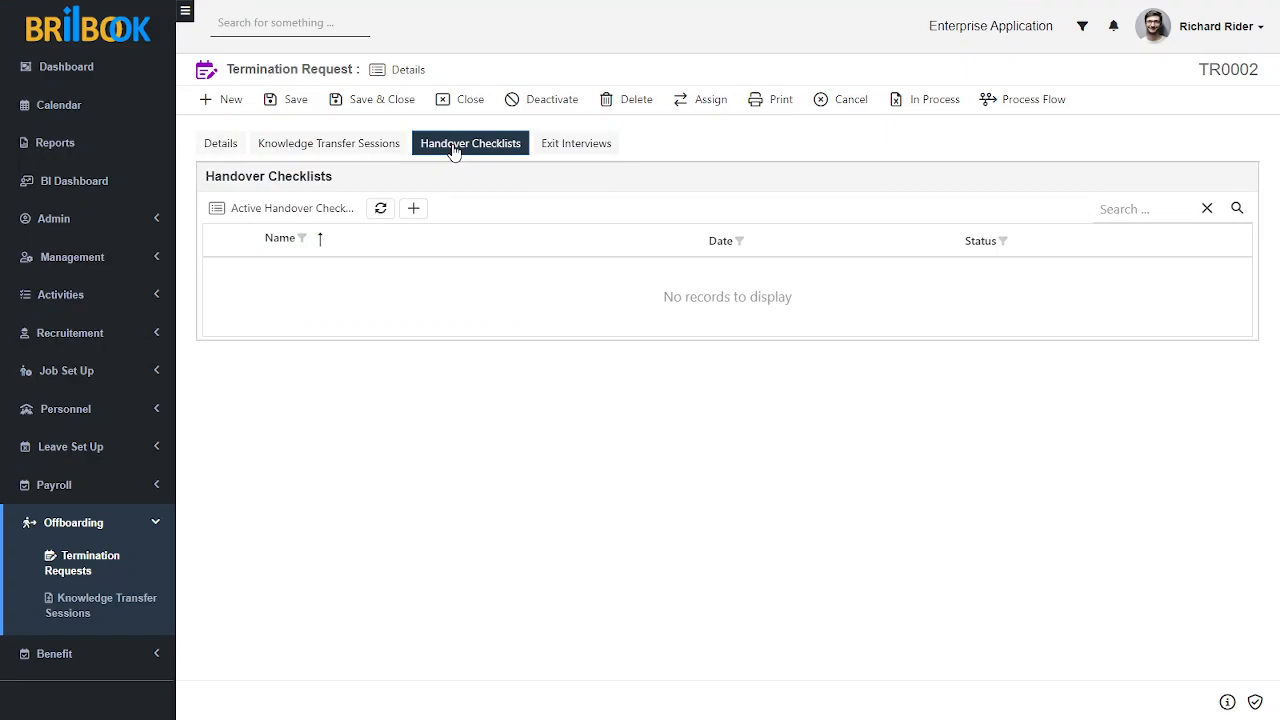
left_click(414, 209)
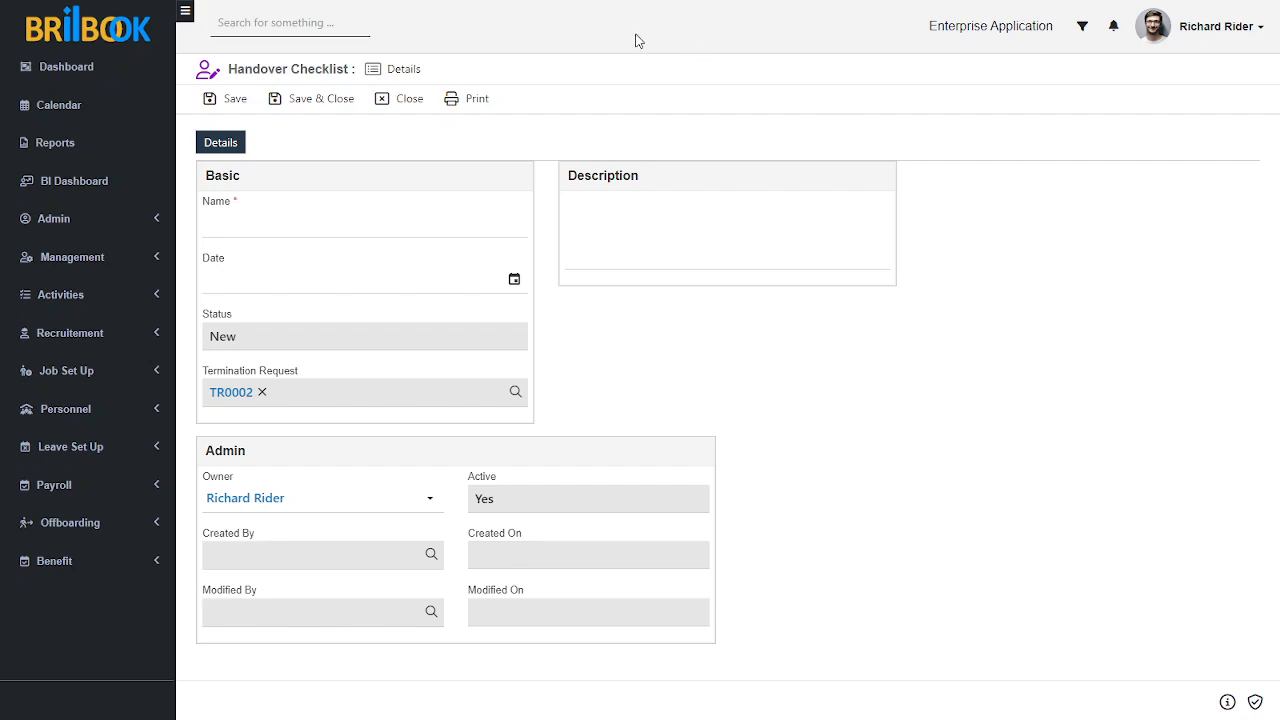
left_click(362, 213)
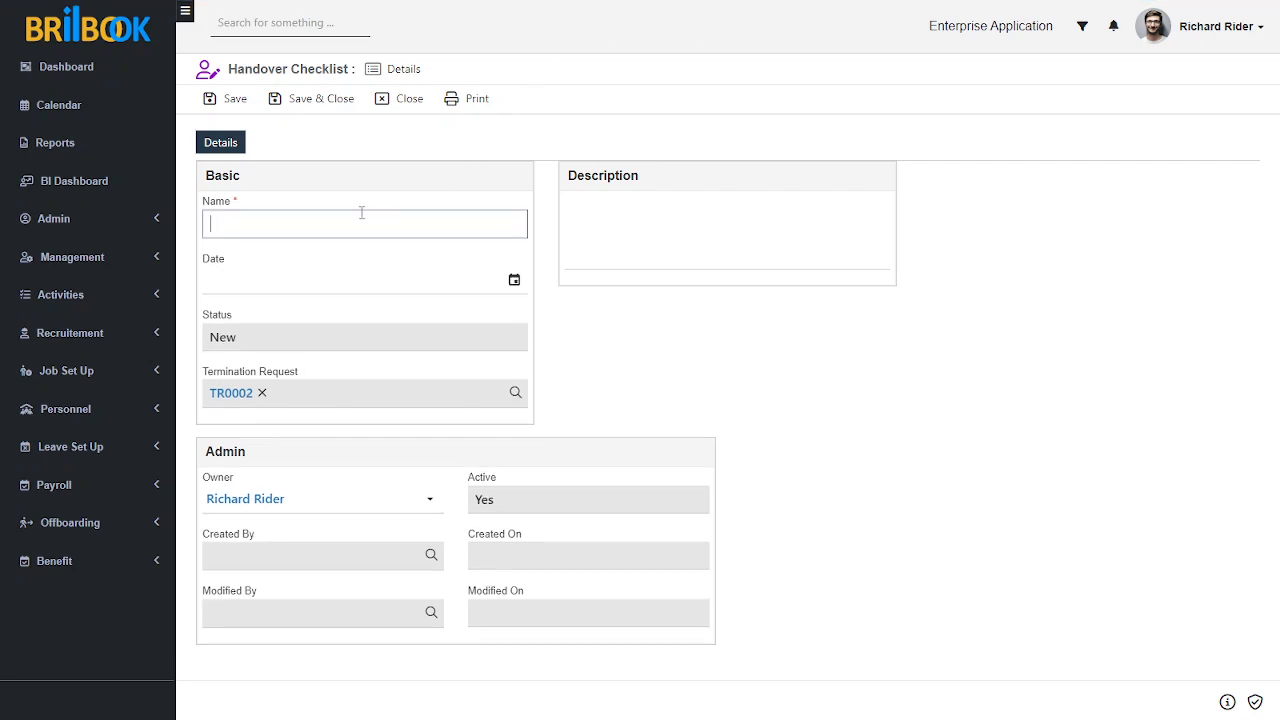
type("C")
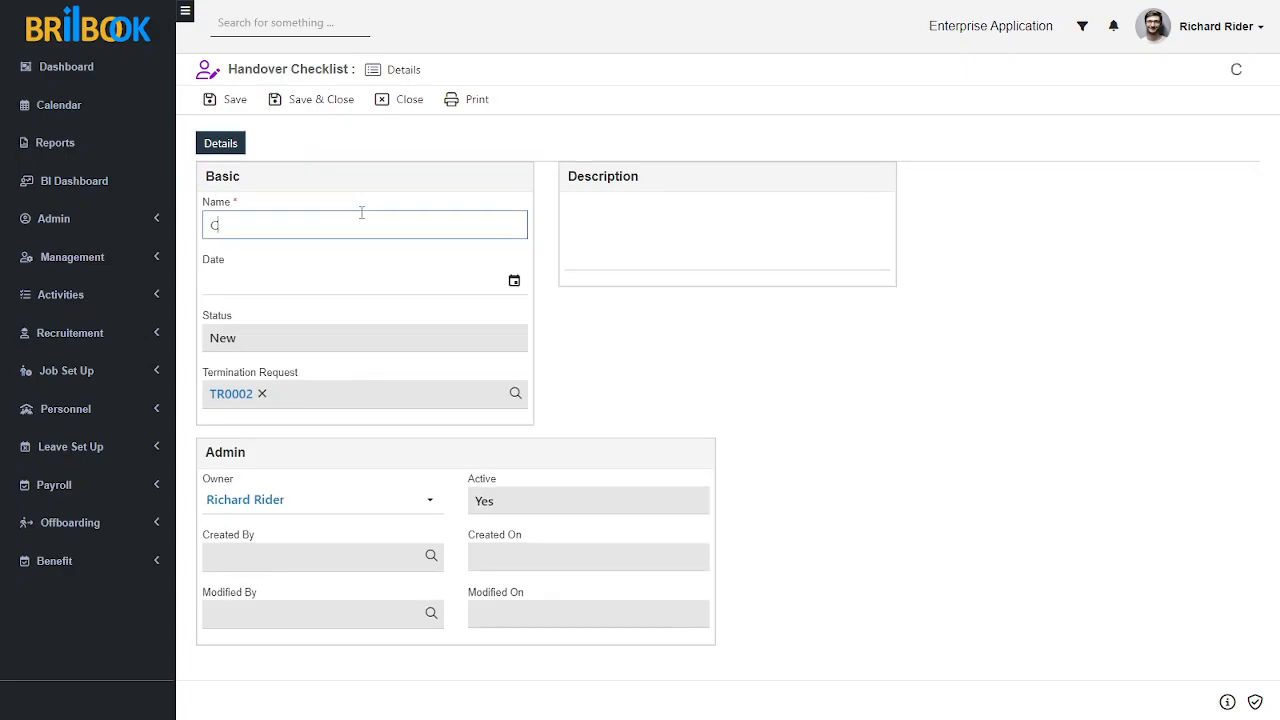
type("omputer")
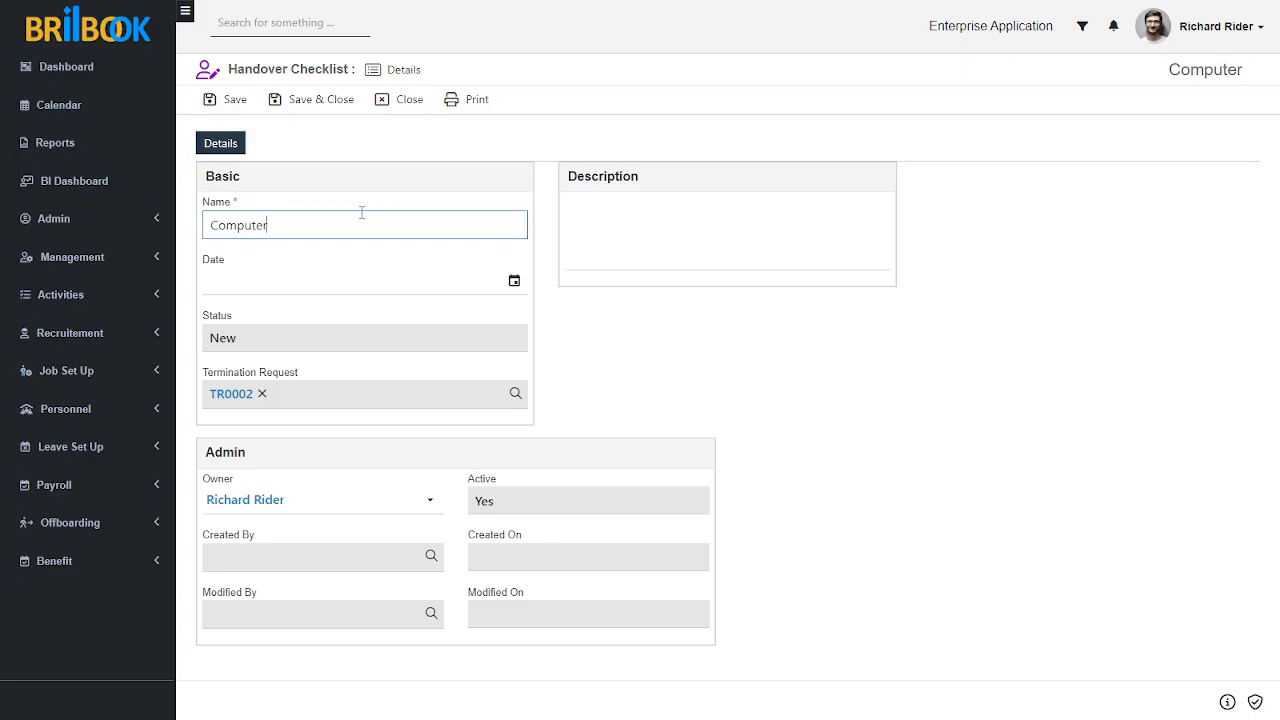
type("H")
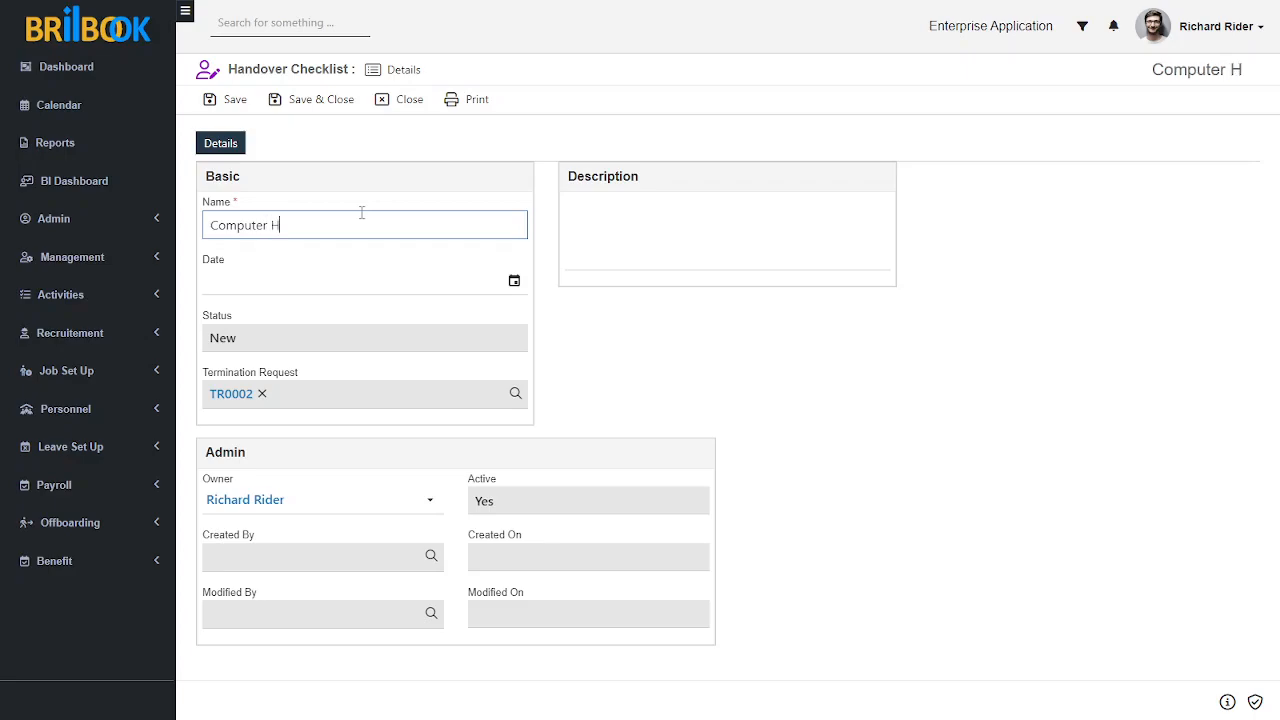
type("andover")
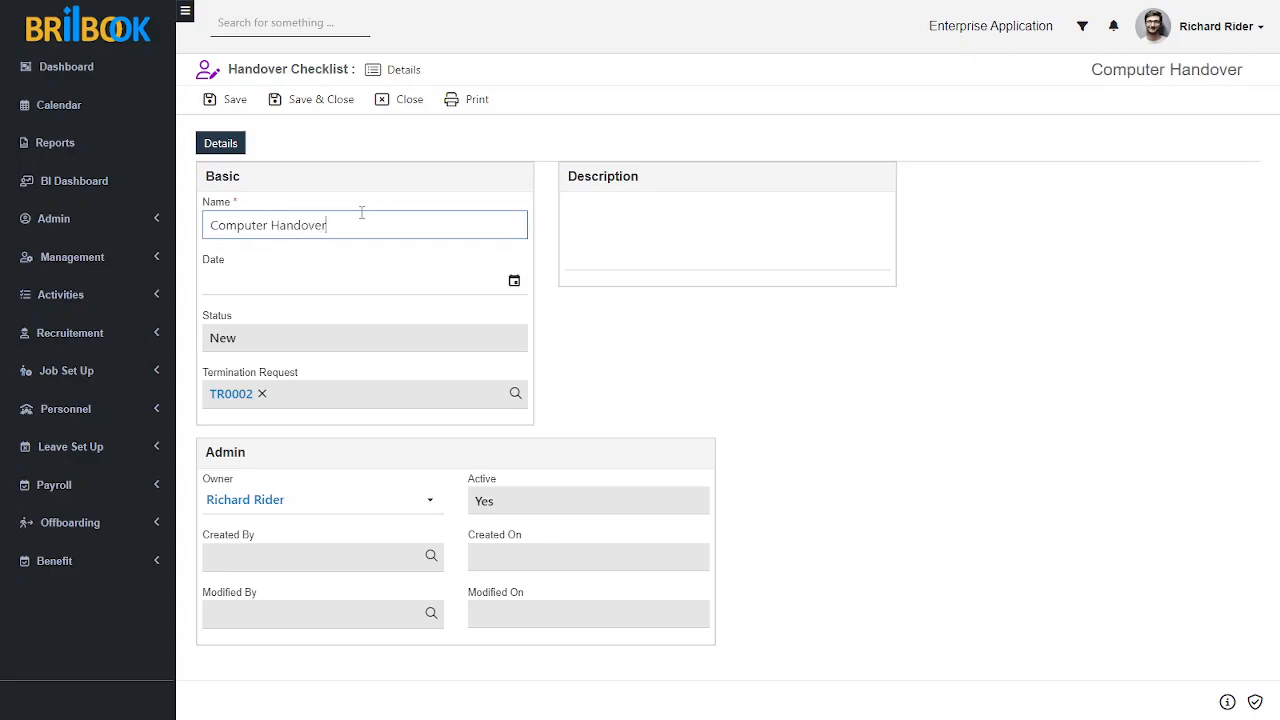
left_click(584, 390)
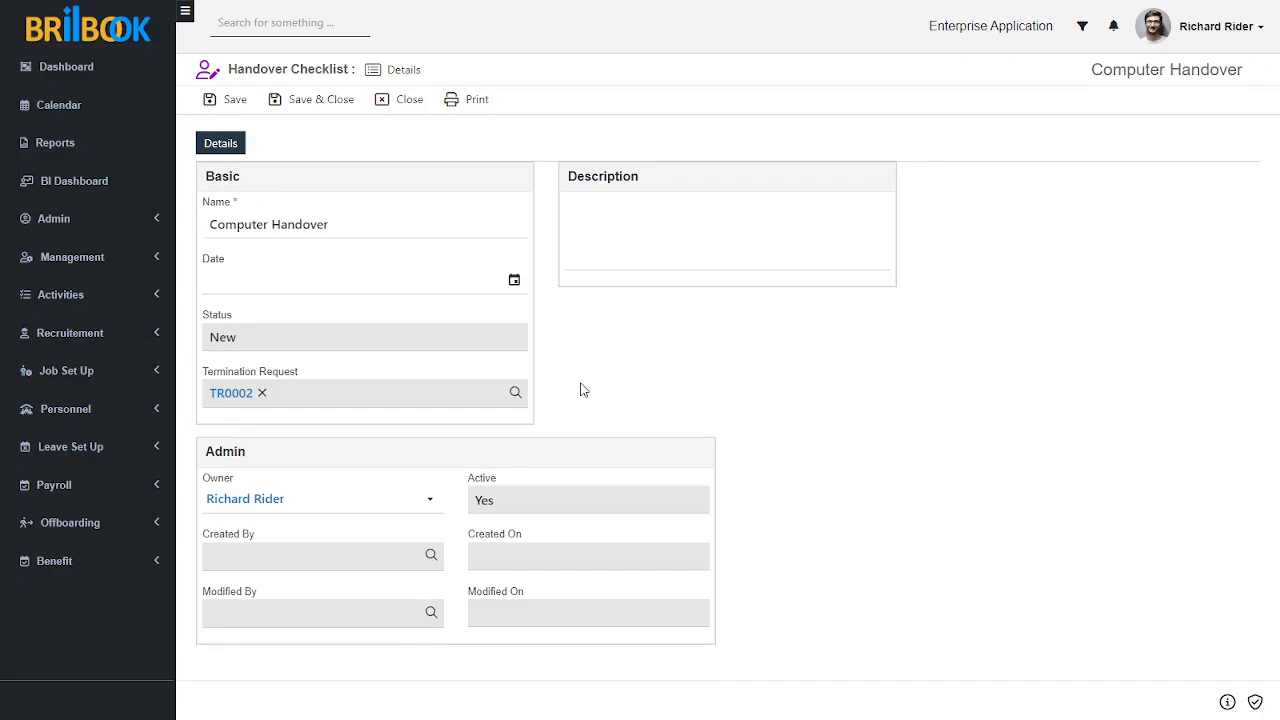
Step: Set the handover checklist's date to 07/07/2023 and save the checklist
left_click(514, 281)
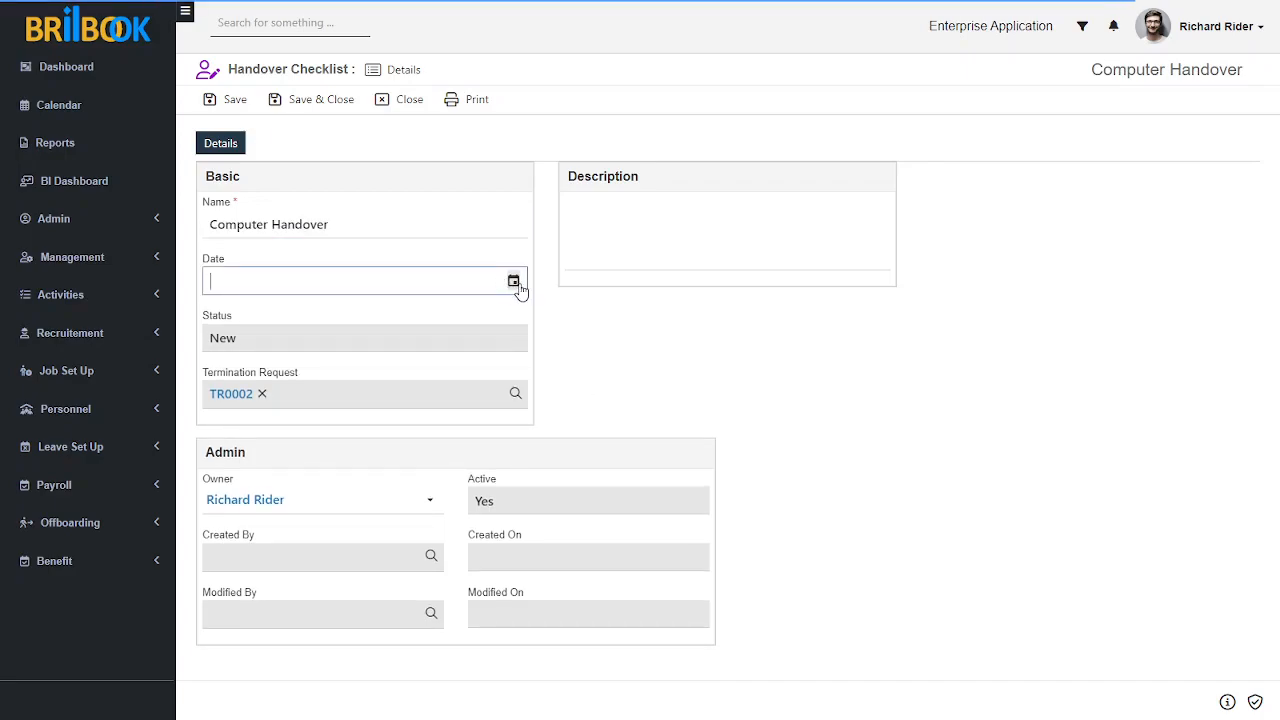
left_click(396, 412)
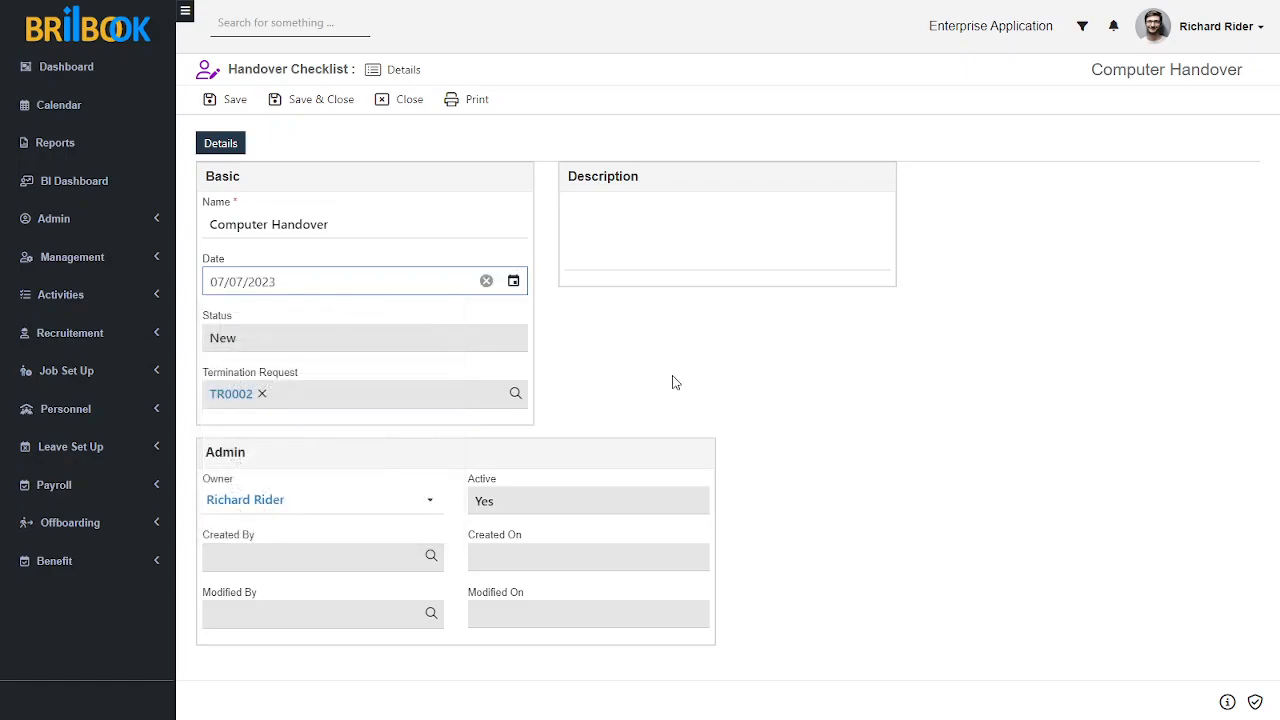
left_click(249, 112)
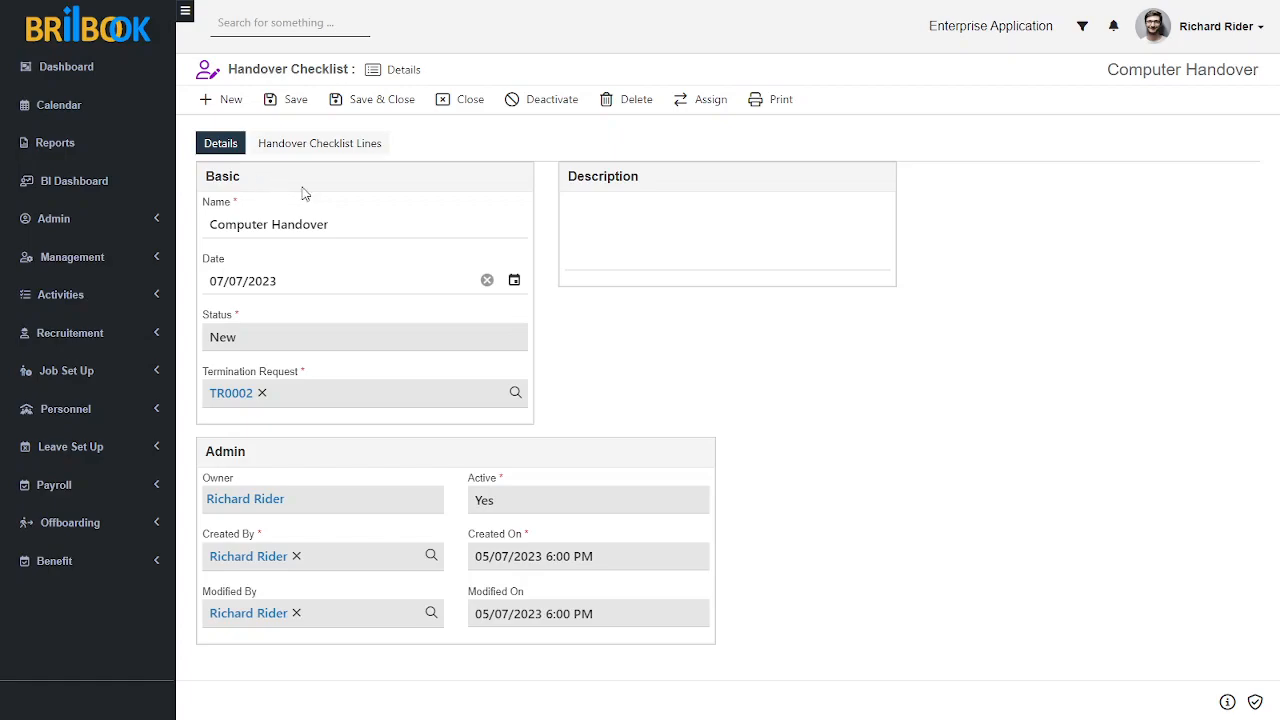
Step: Set the Personal Computer checklist line's status to Received, save and close it, and check the updated handover checklist lines
left_click(343, 148)
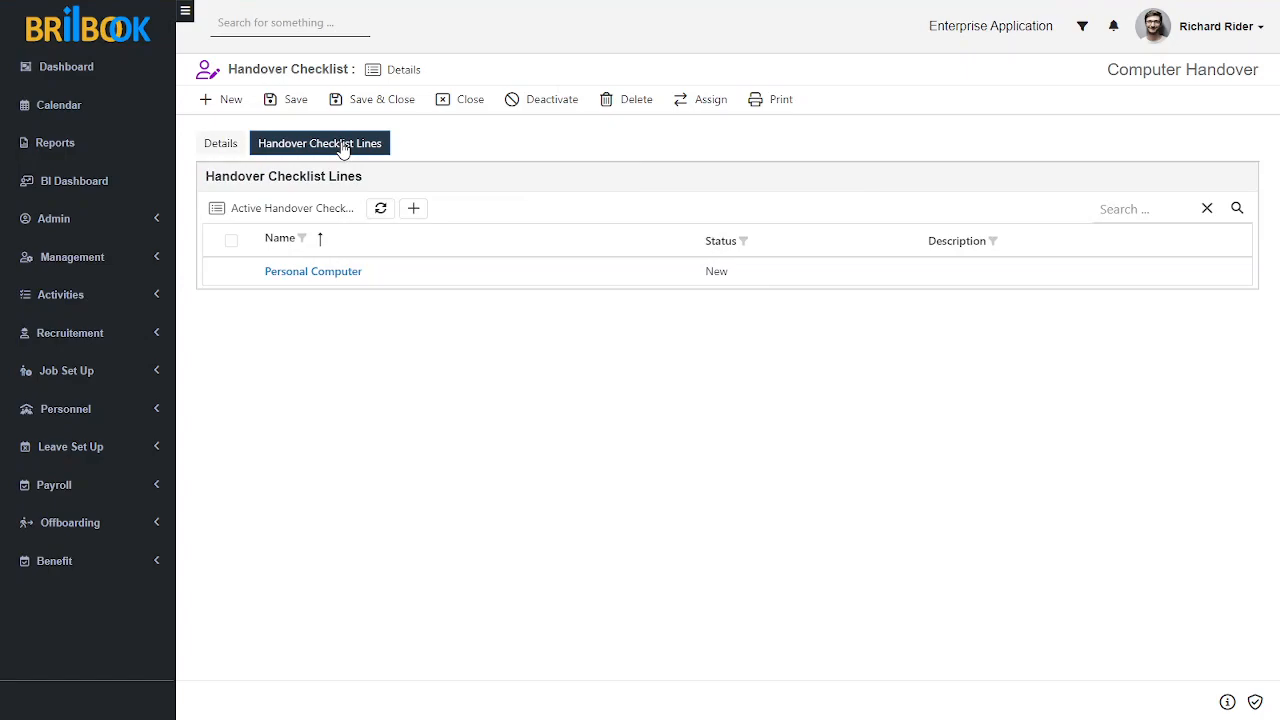
left_click(331, 273)
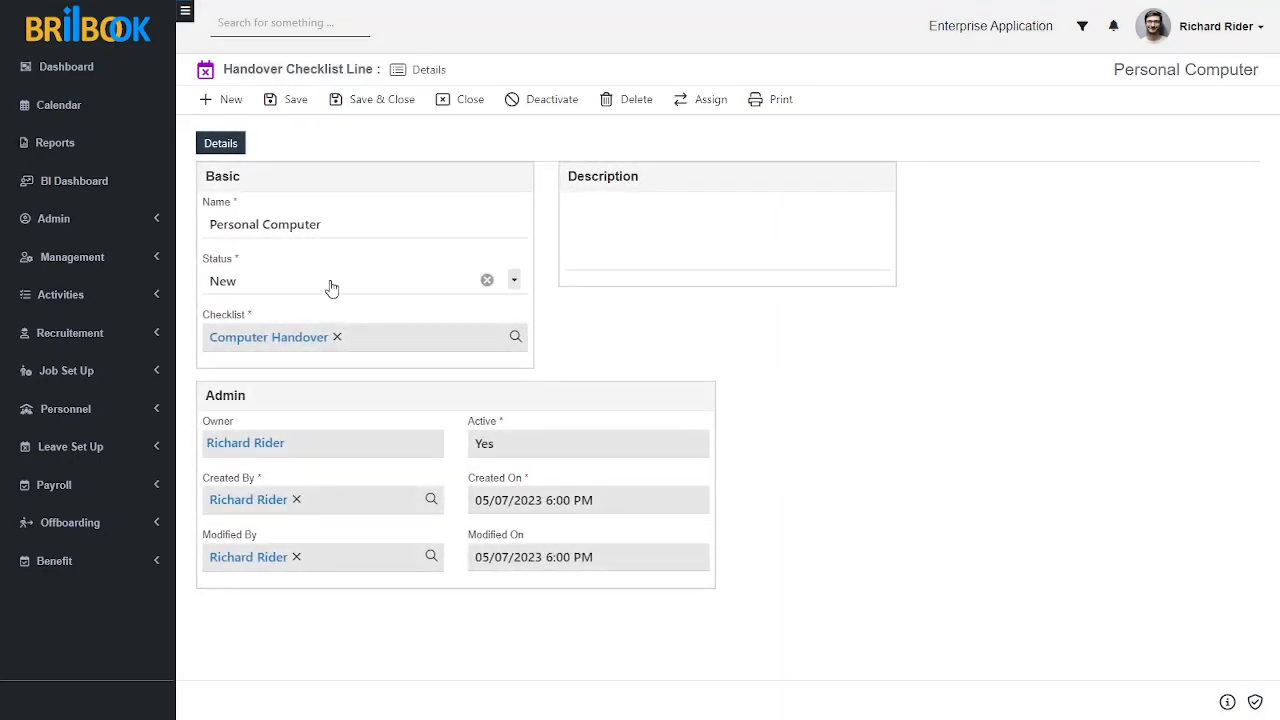
left_click(332, 288)
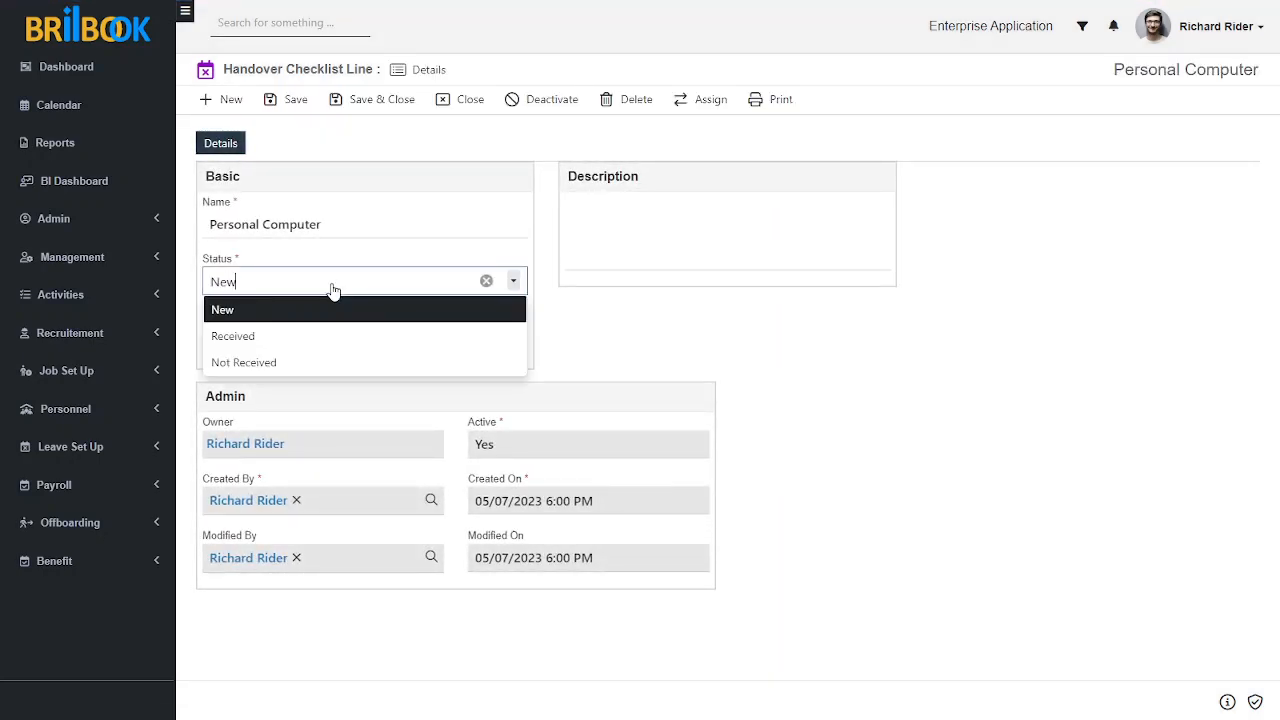
left_click(277, 337)
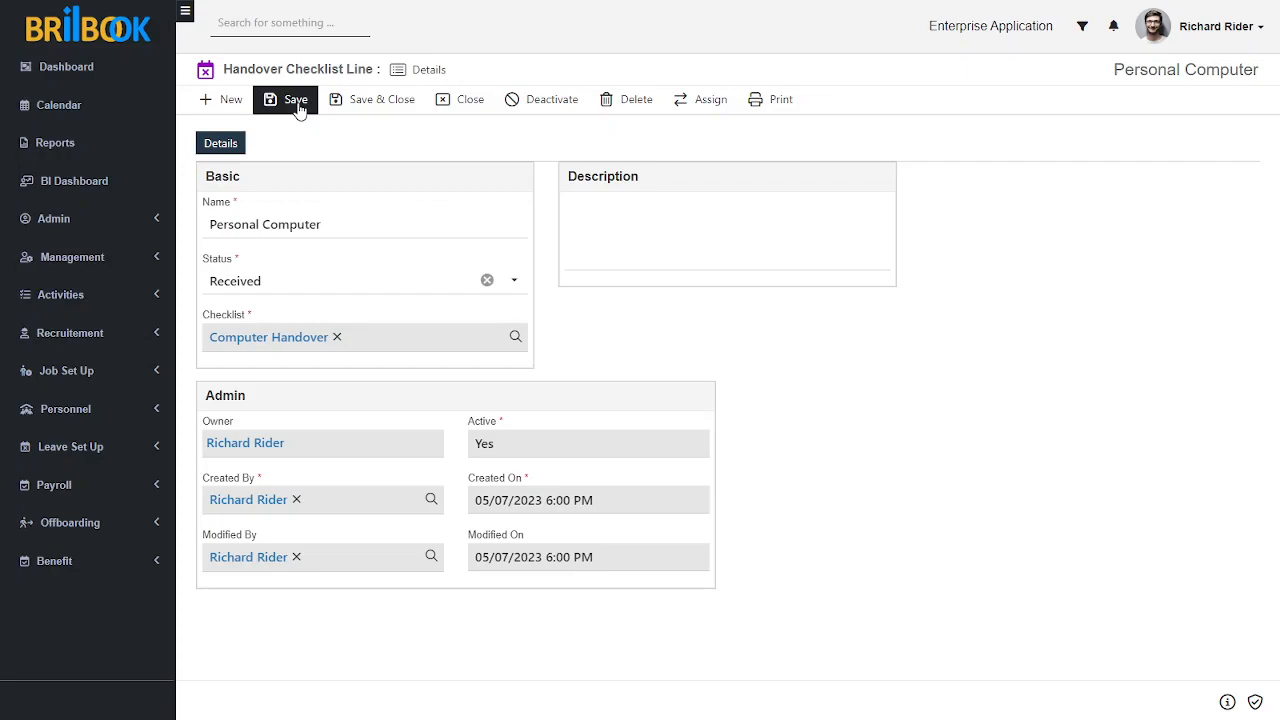
left_click(311, 280)
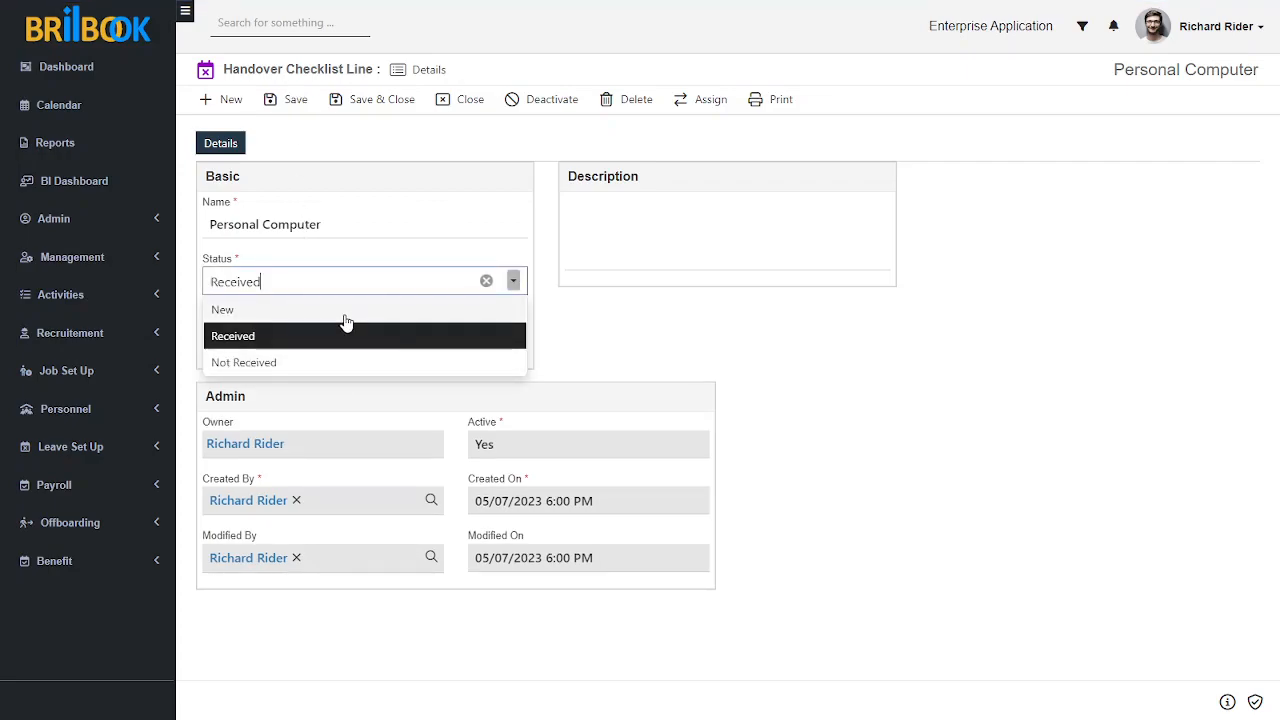
left_click(729, 360)
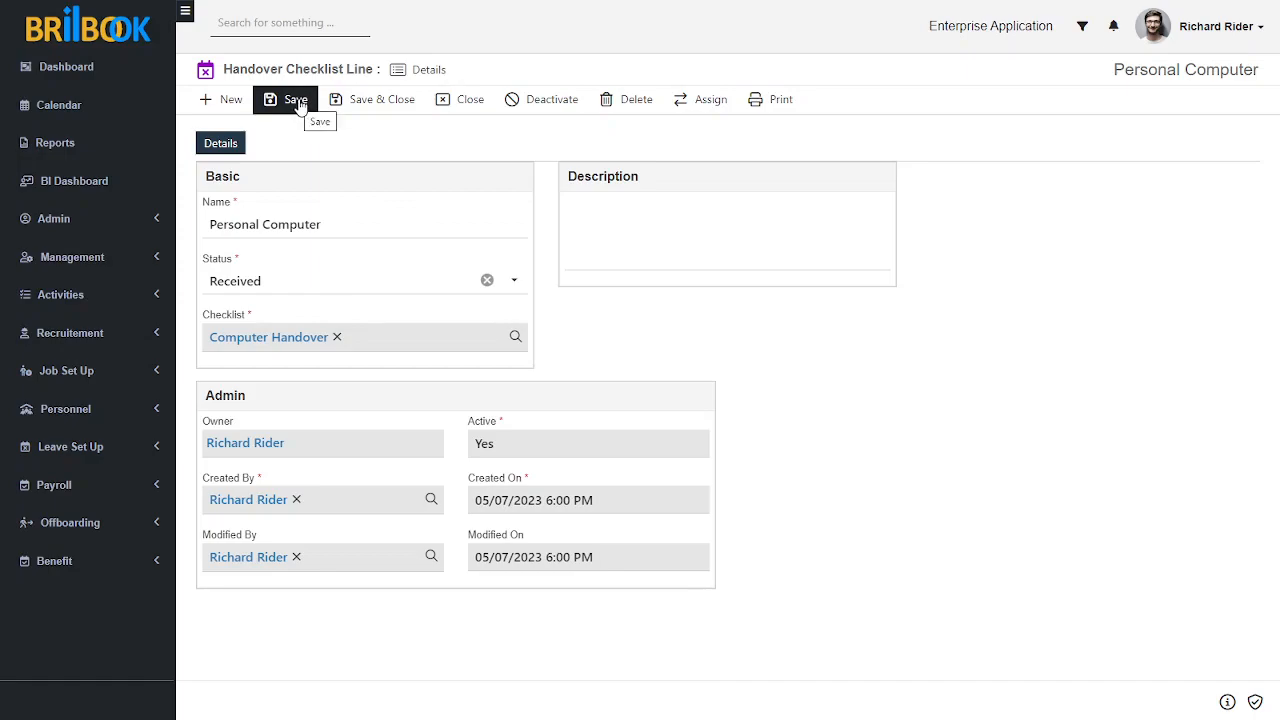
left_click(372, 110)
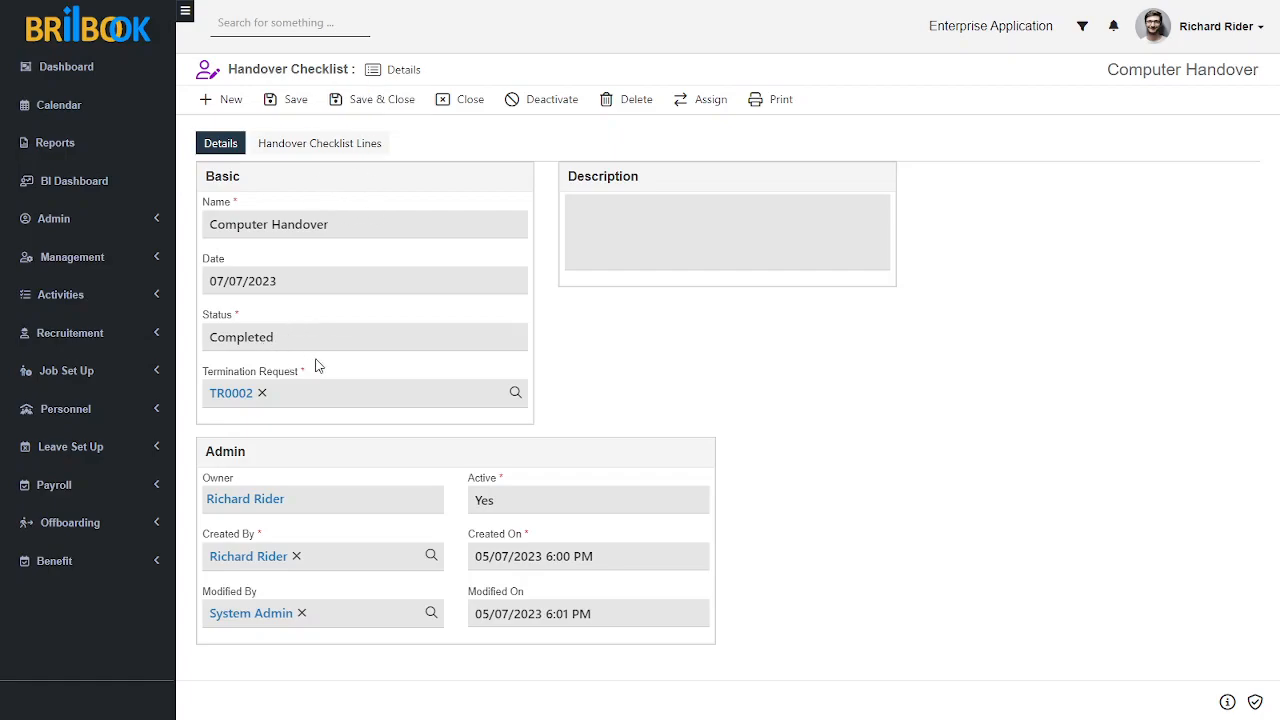
left_click(343, 158)
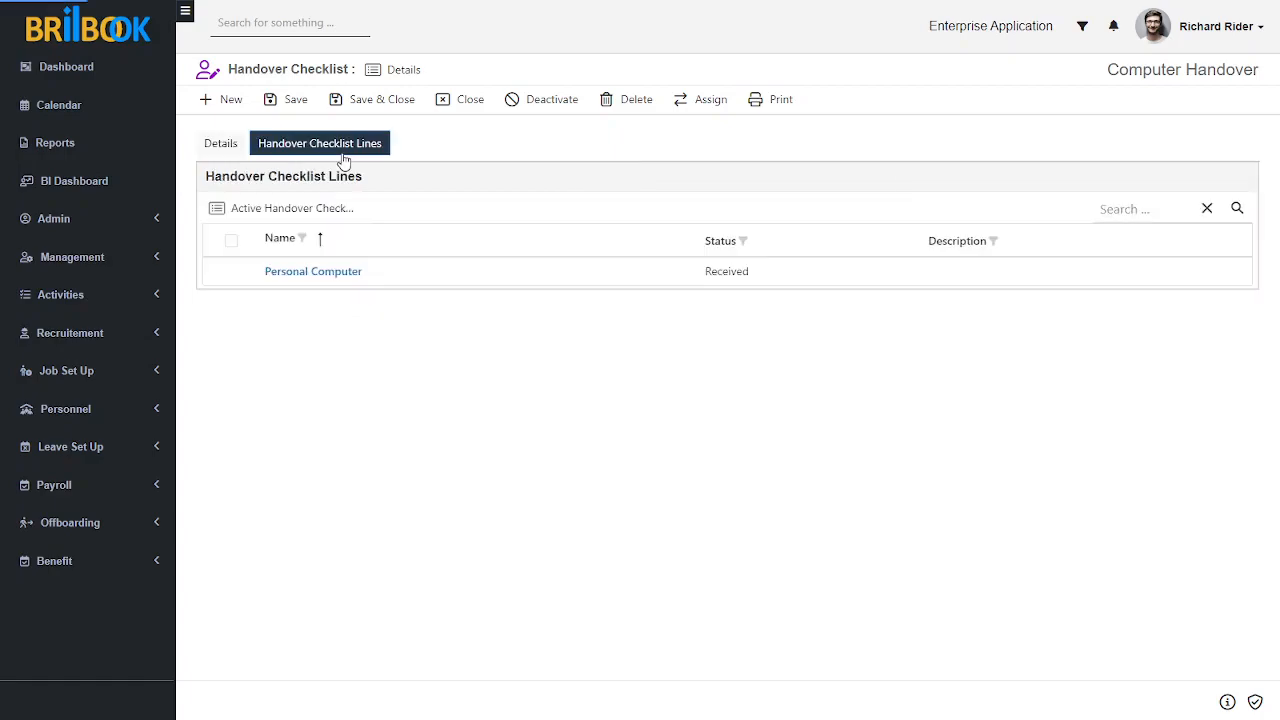
left_click(220, 148)
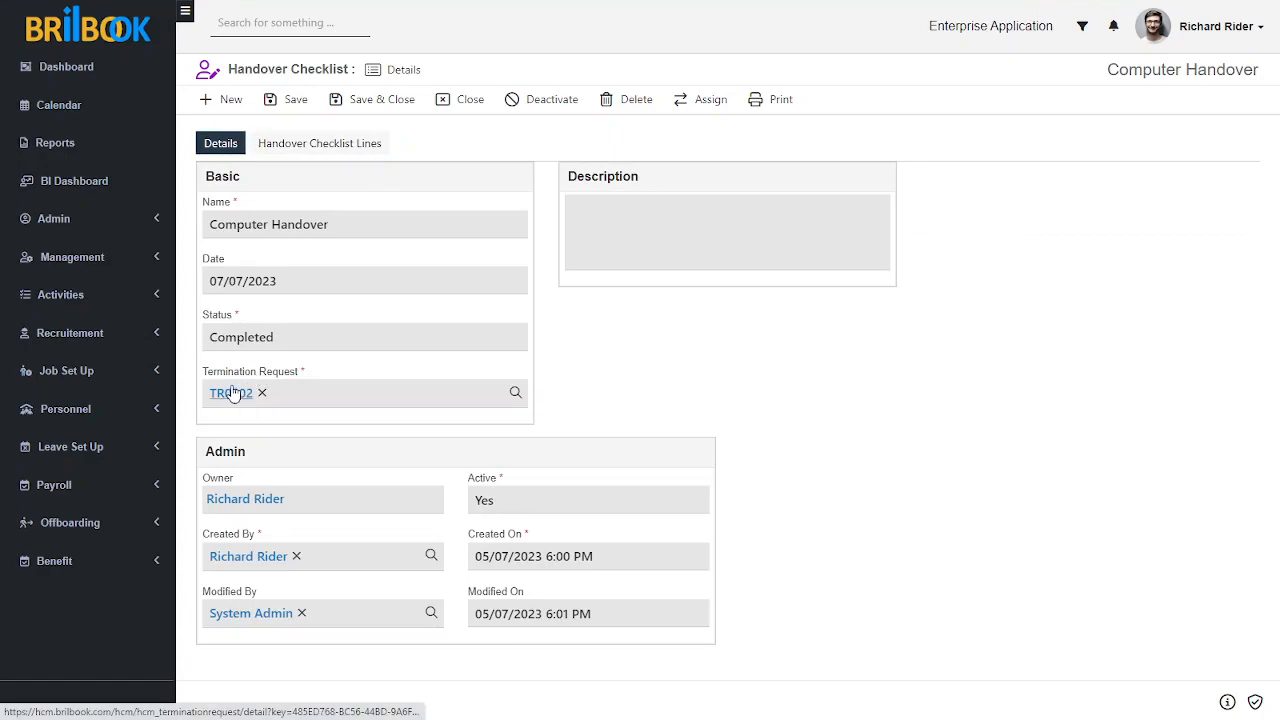
Step: Add an exit interview to the checklist's linked termination request and name it Exit Interview
left_click(230, 392)
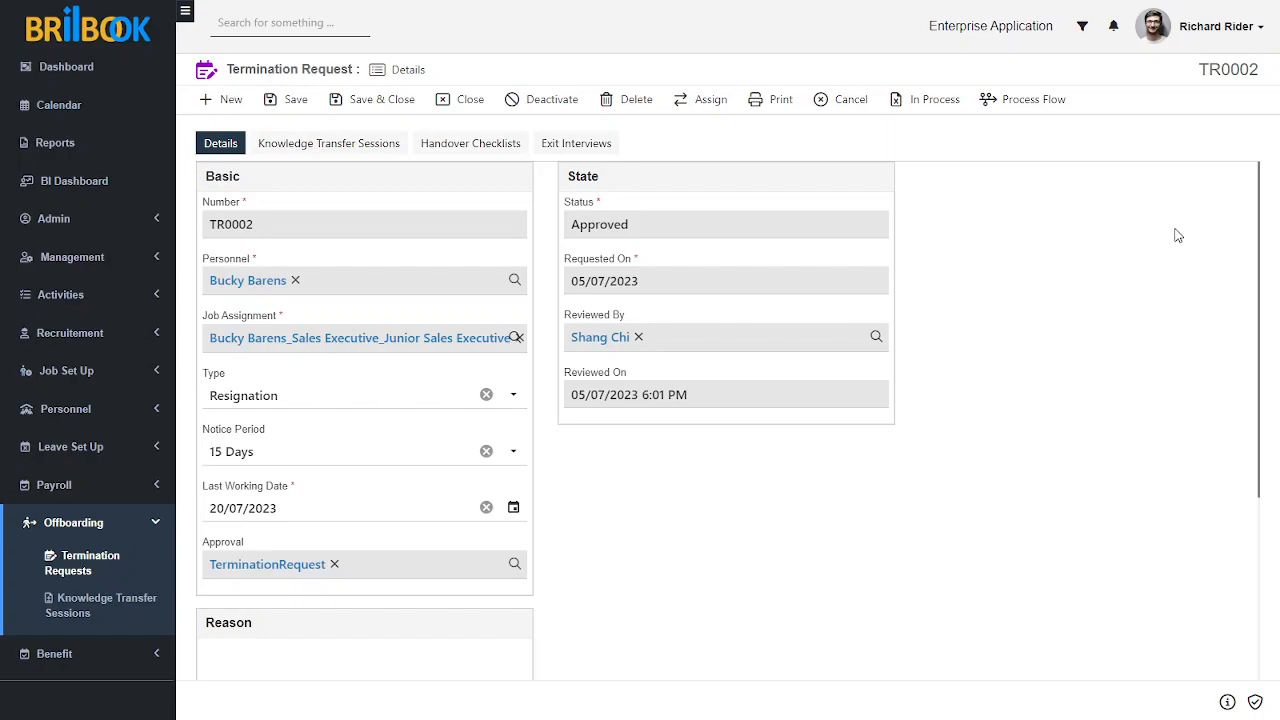
left_click(568, 150)
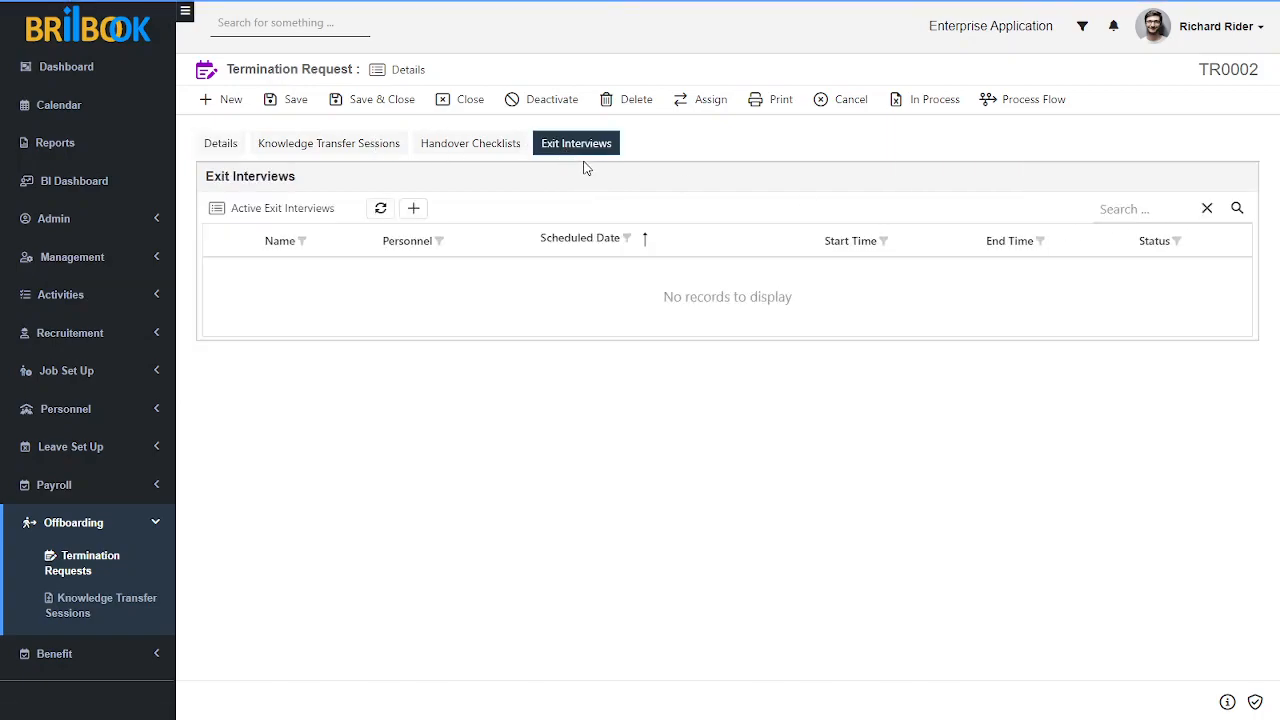
left_click(414, 209)
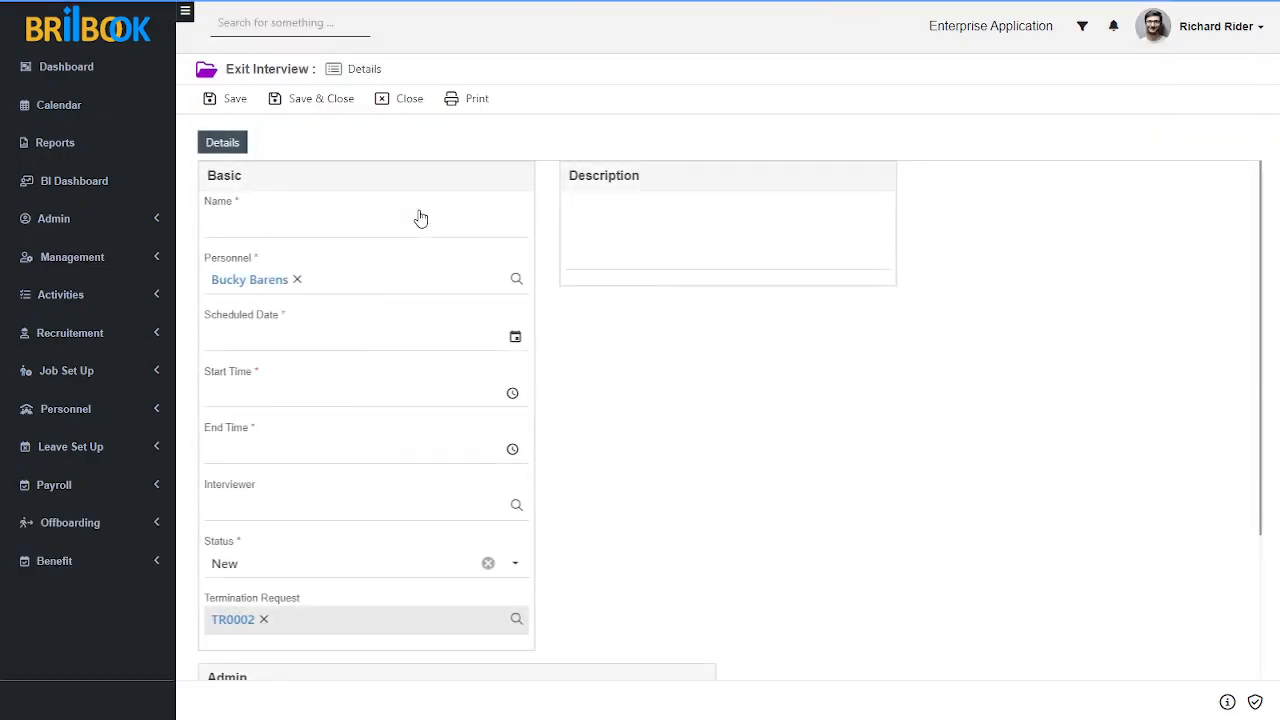
left_click(320, 232)
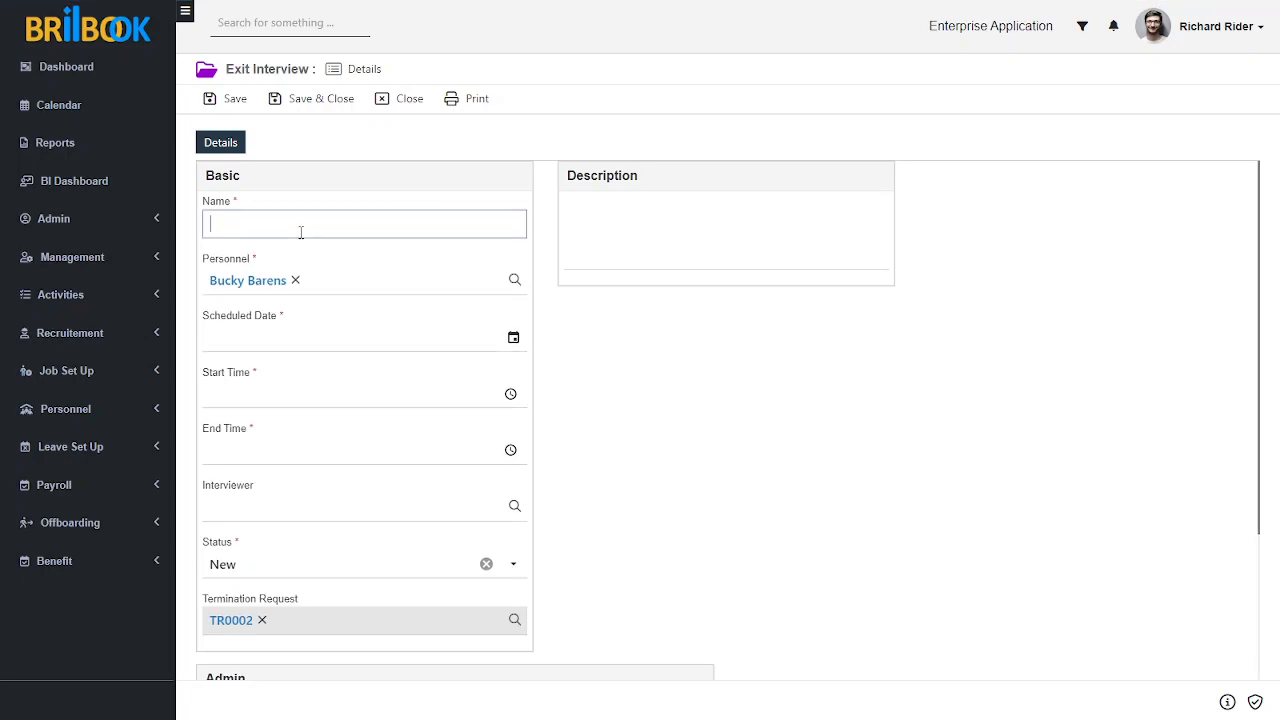
type("Exit ")
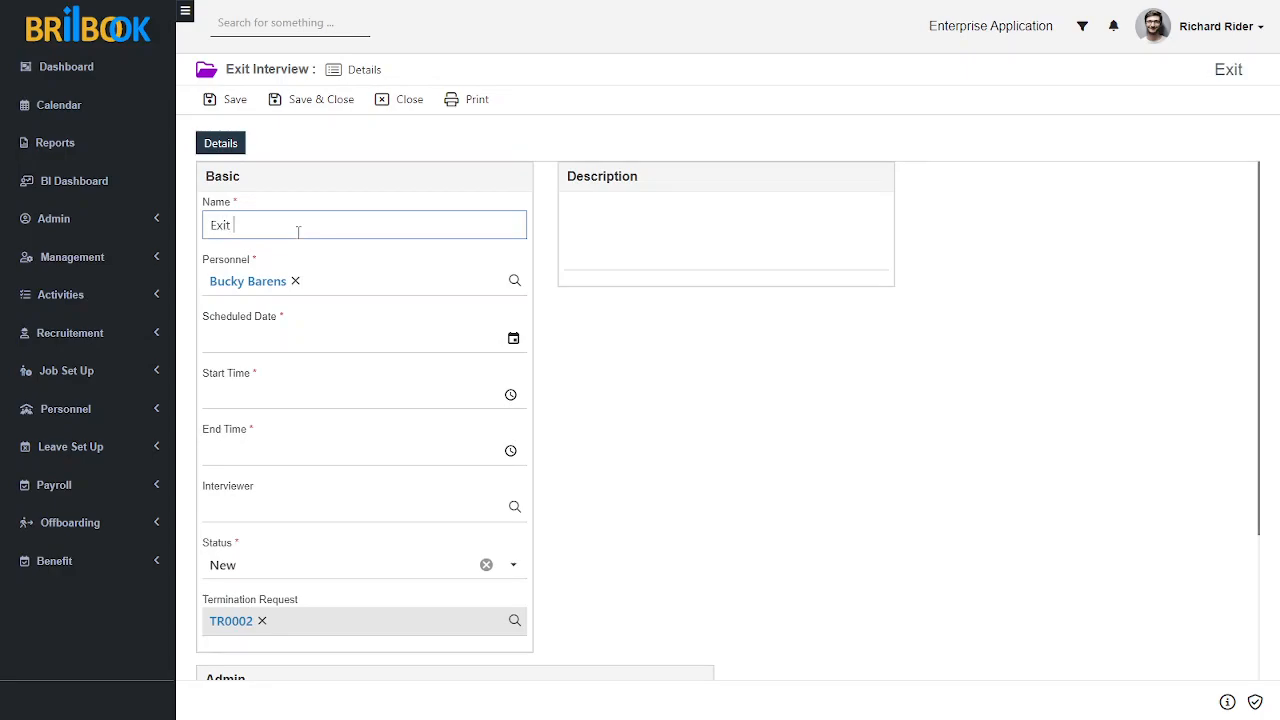
type("Interv")
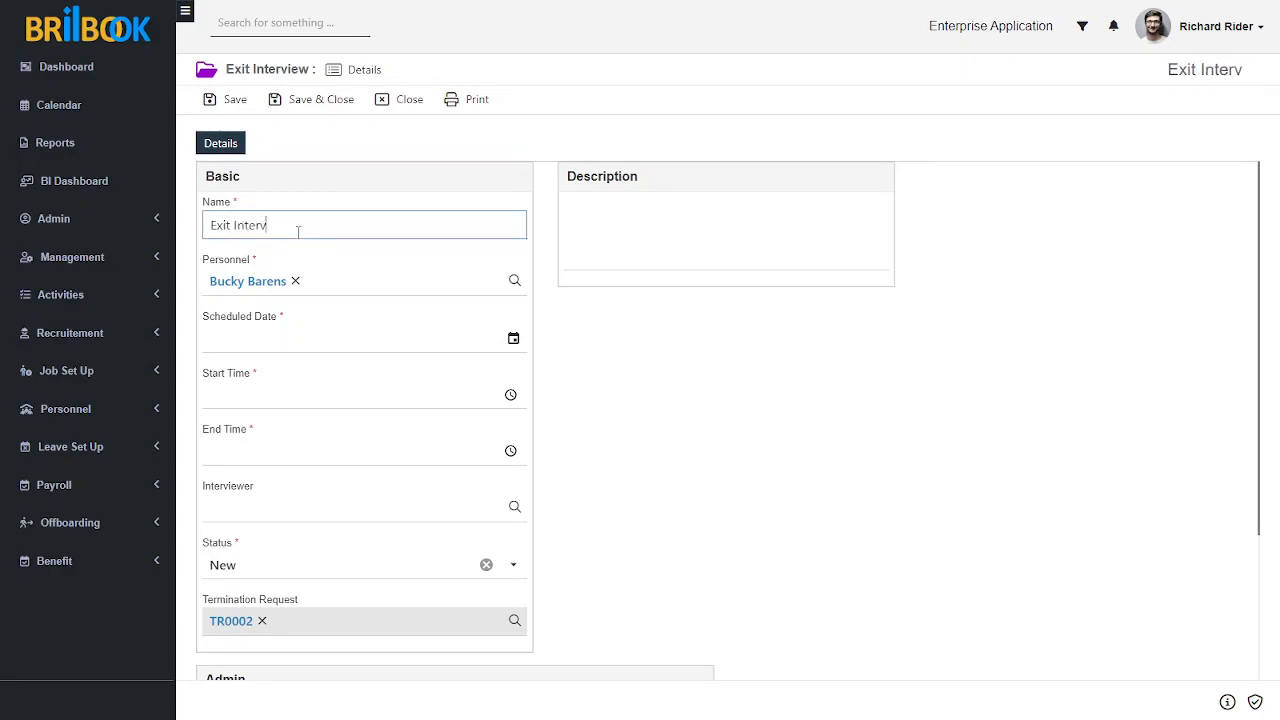
type("iew")
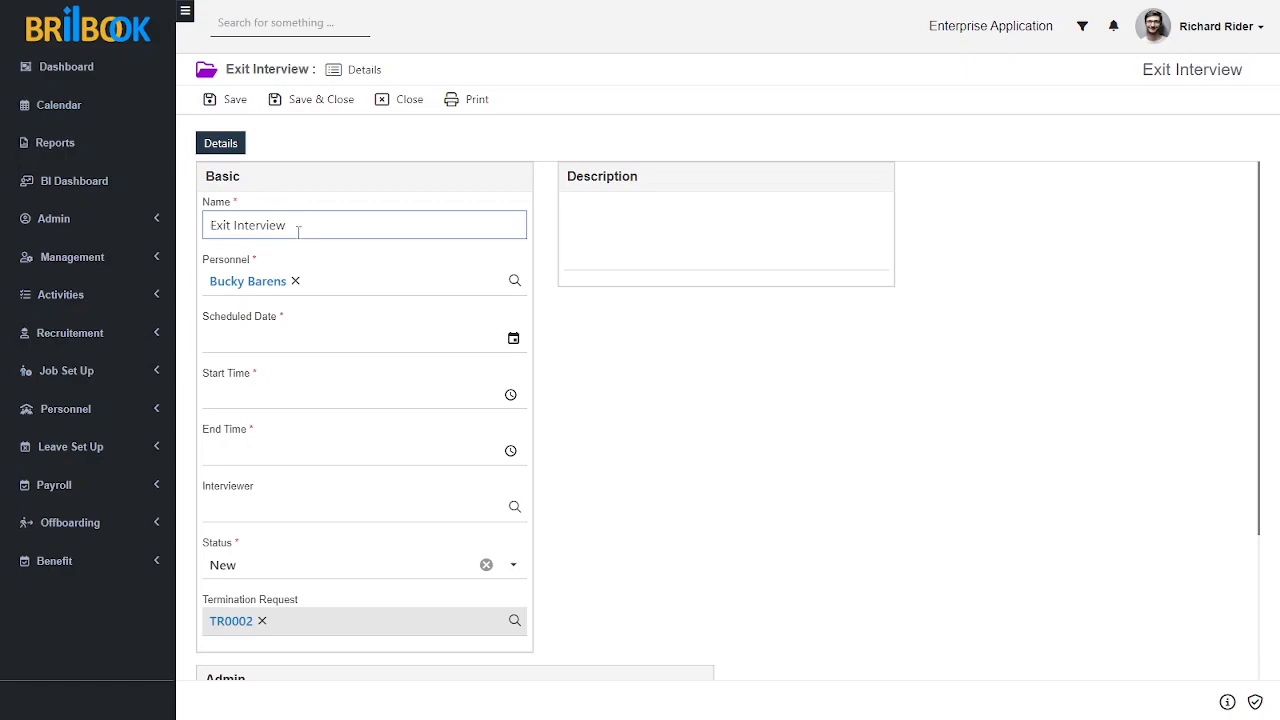
Step: Set the exit interview's scheduled date to 08/07/2023
left_click(296, 346)
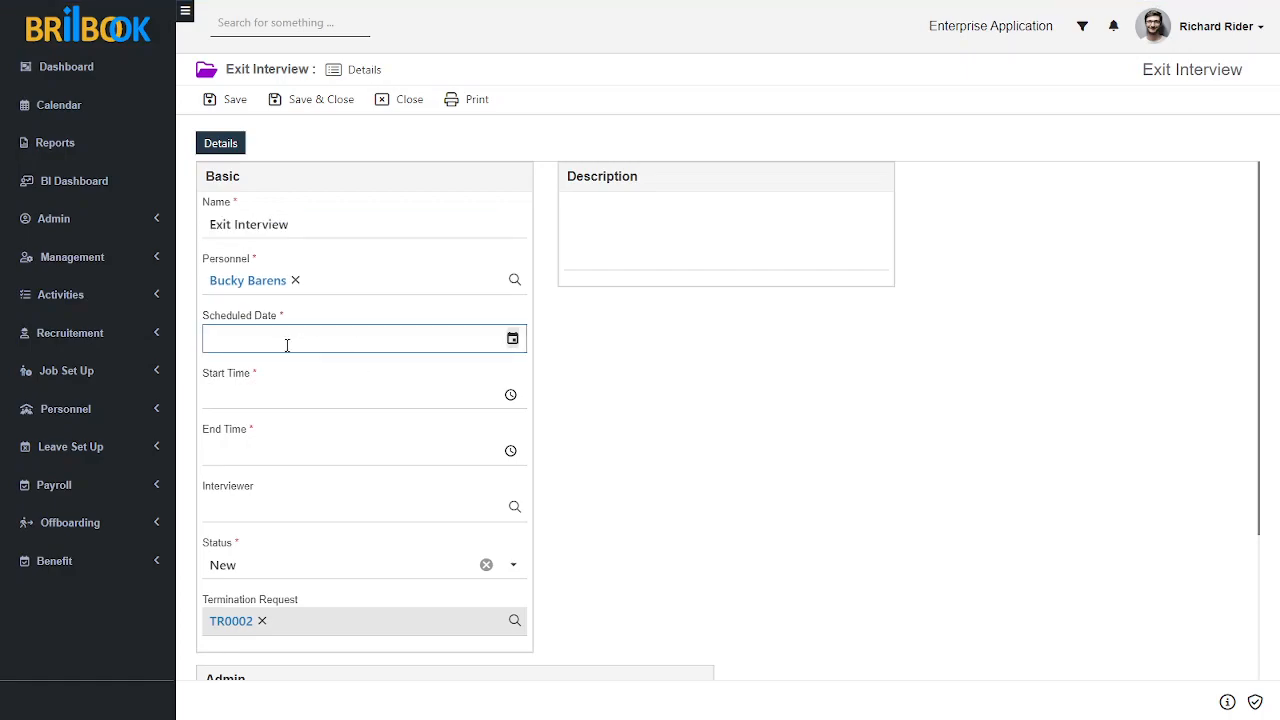
left_click(512, 340)
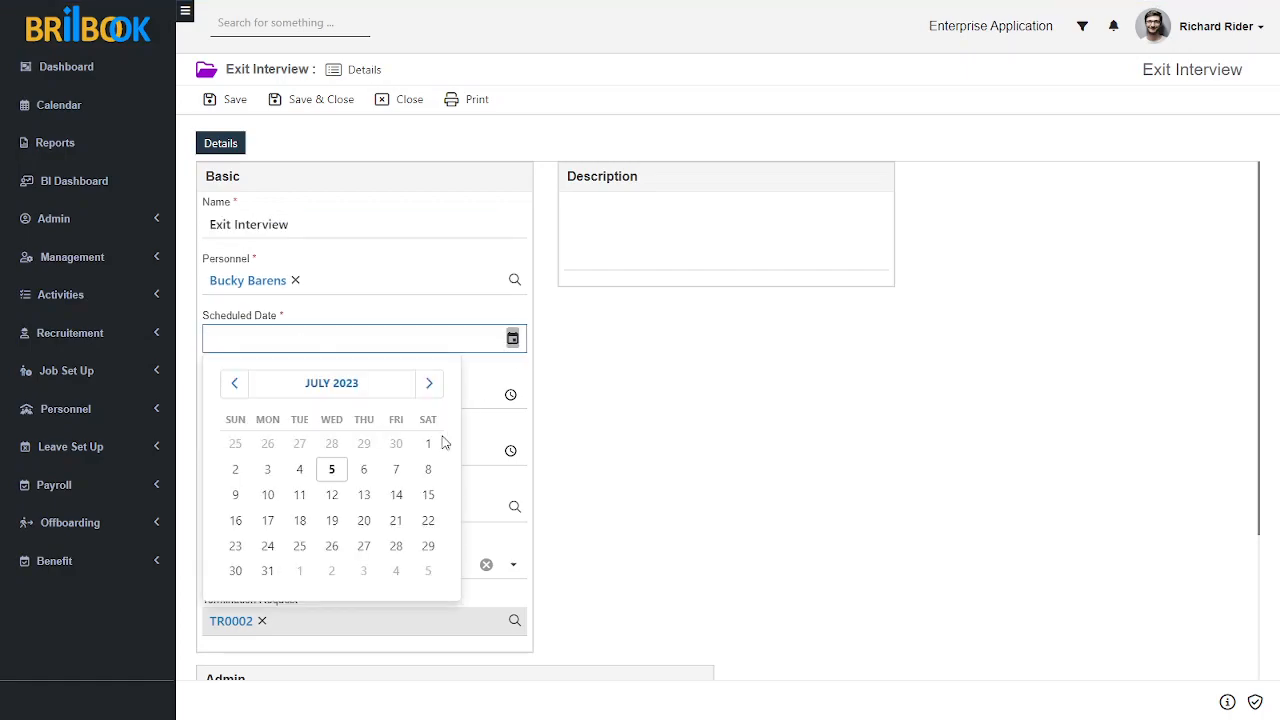
left_click(429, 472)
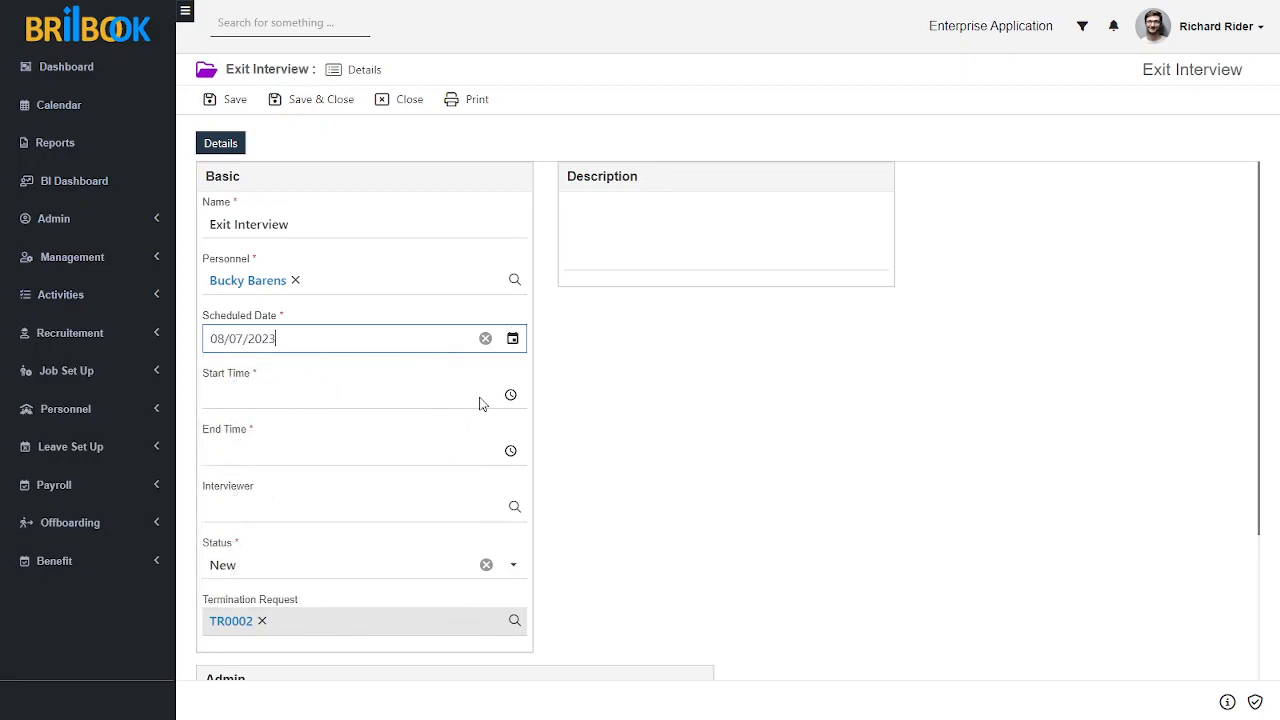
Step: Set the exit interview's start time to 10:00
left_click(510, 395)
scroll(229, 447, "up", 3)
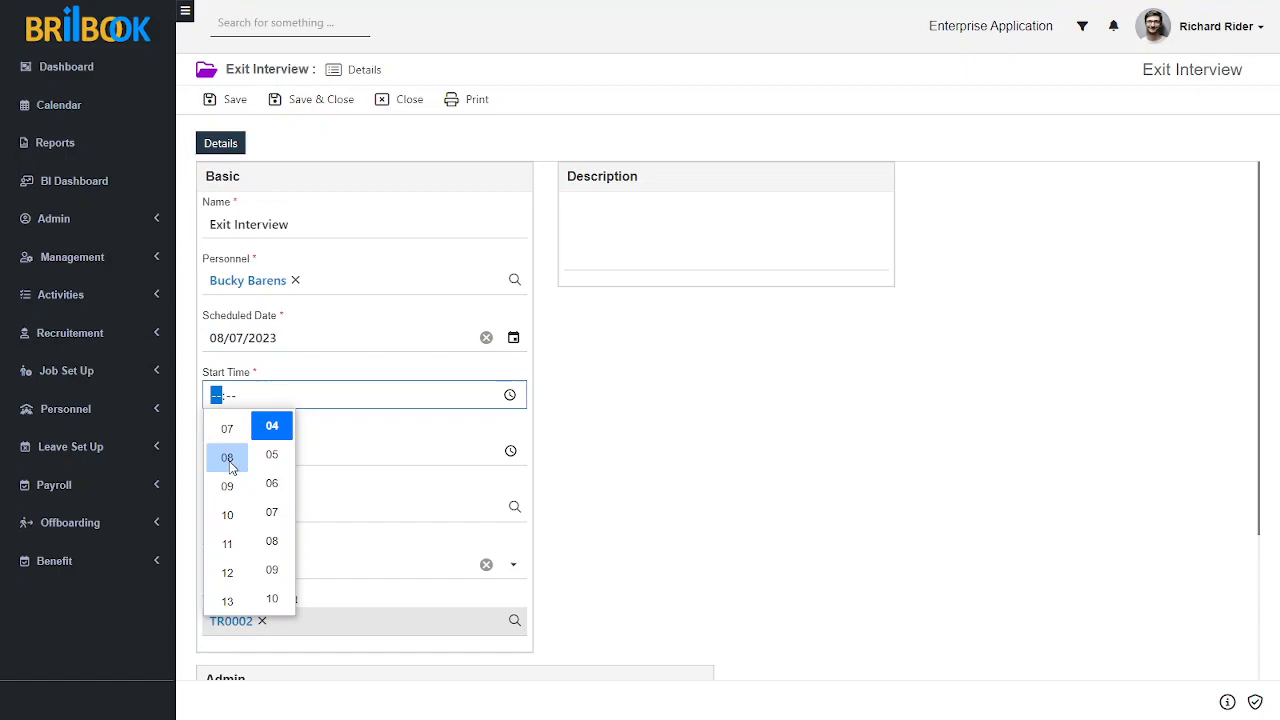
left_click(229, 541)
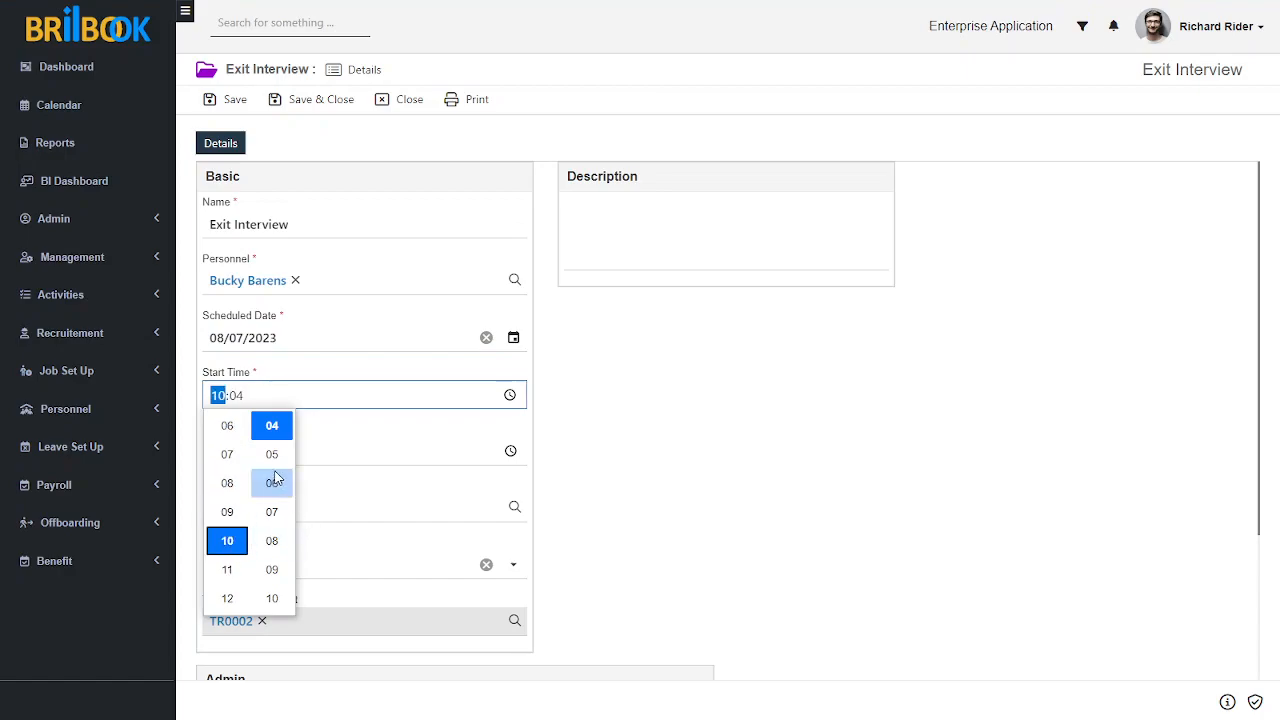
left_click(255, 405)
left_click(237, 397)
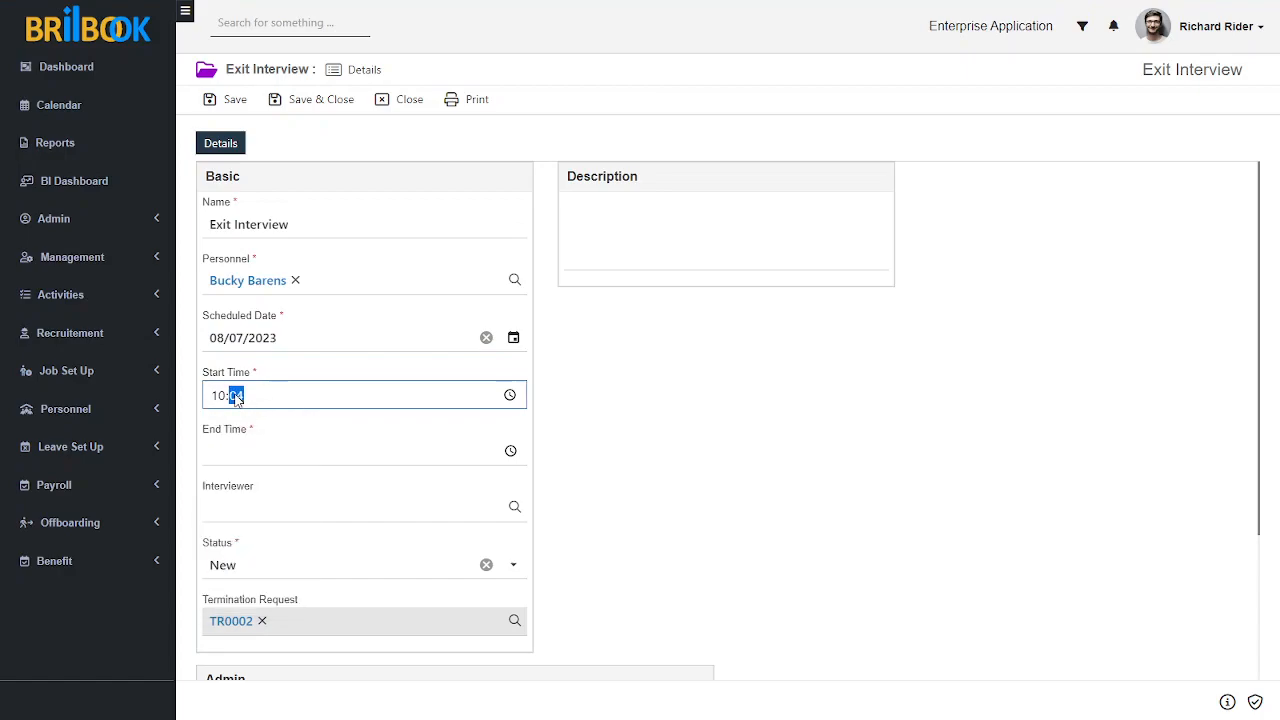
type("00")
Step: Set the exit interview's end time to 11:00
left_click(294, 452)
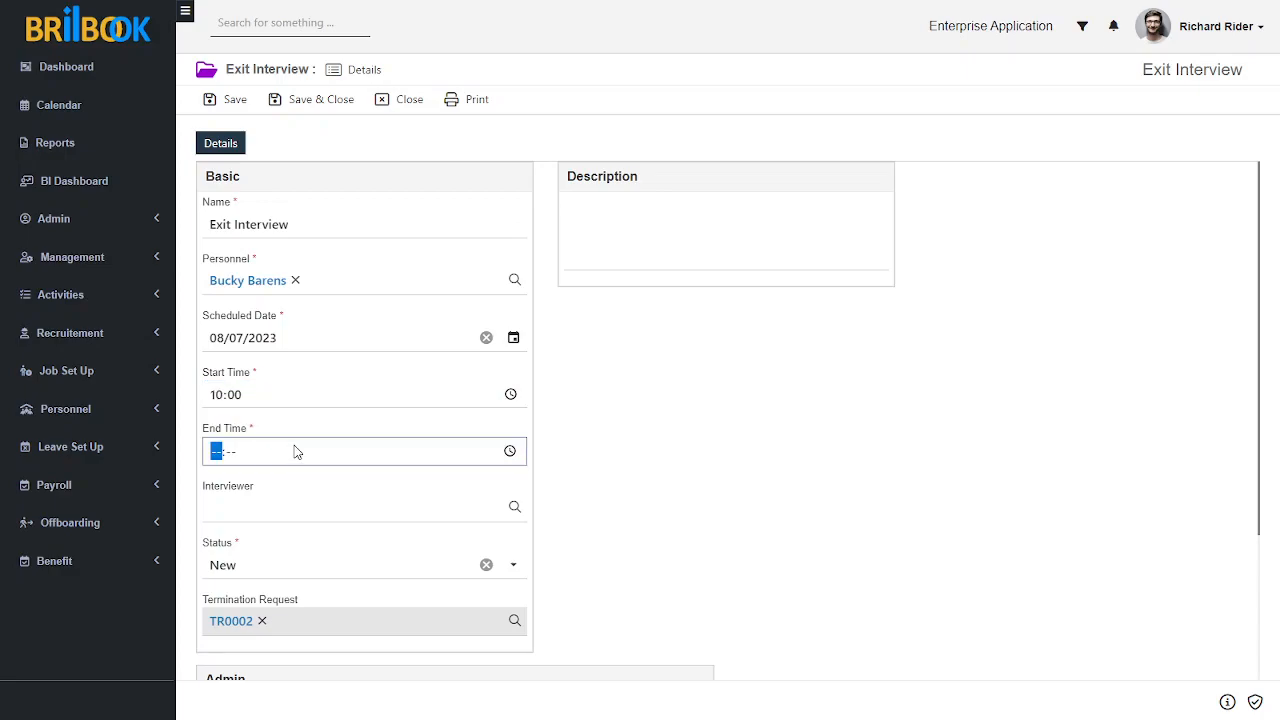
left_click(510, 451)
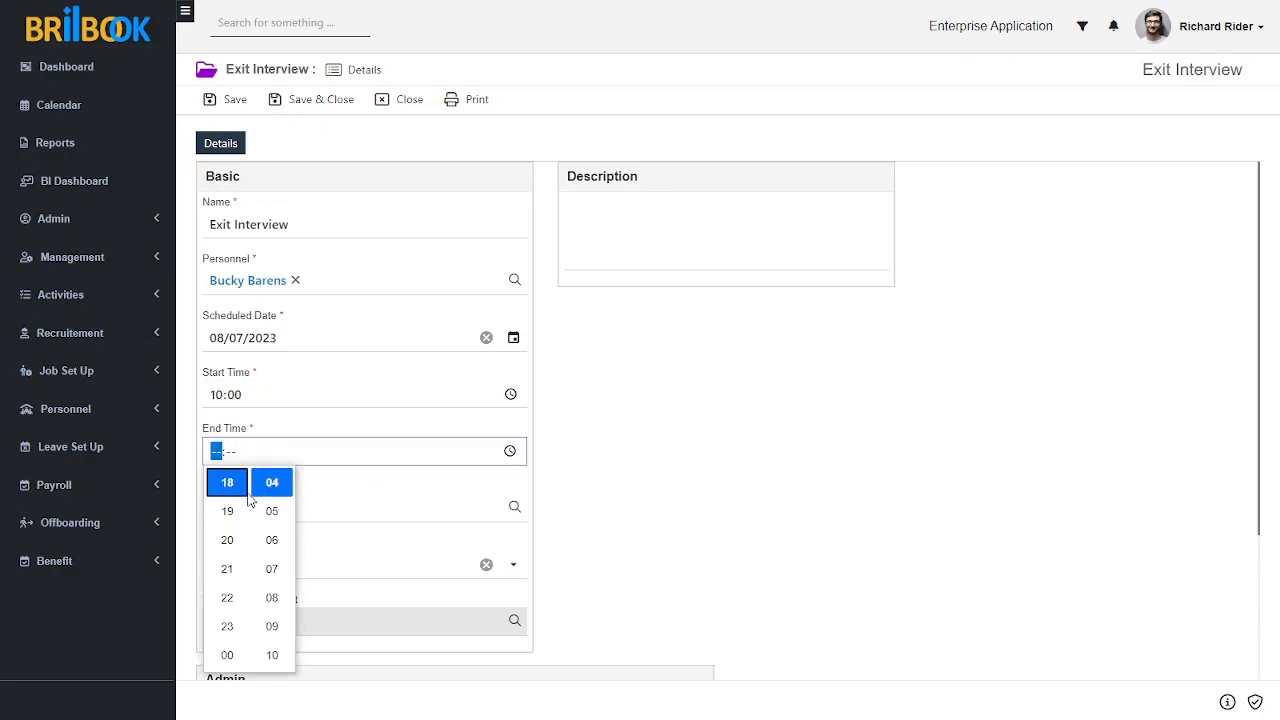
scroll(228, 530, "up", 5)
scroll(225, 600, "up", 1)
left_click(226, 598)
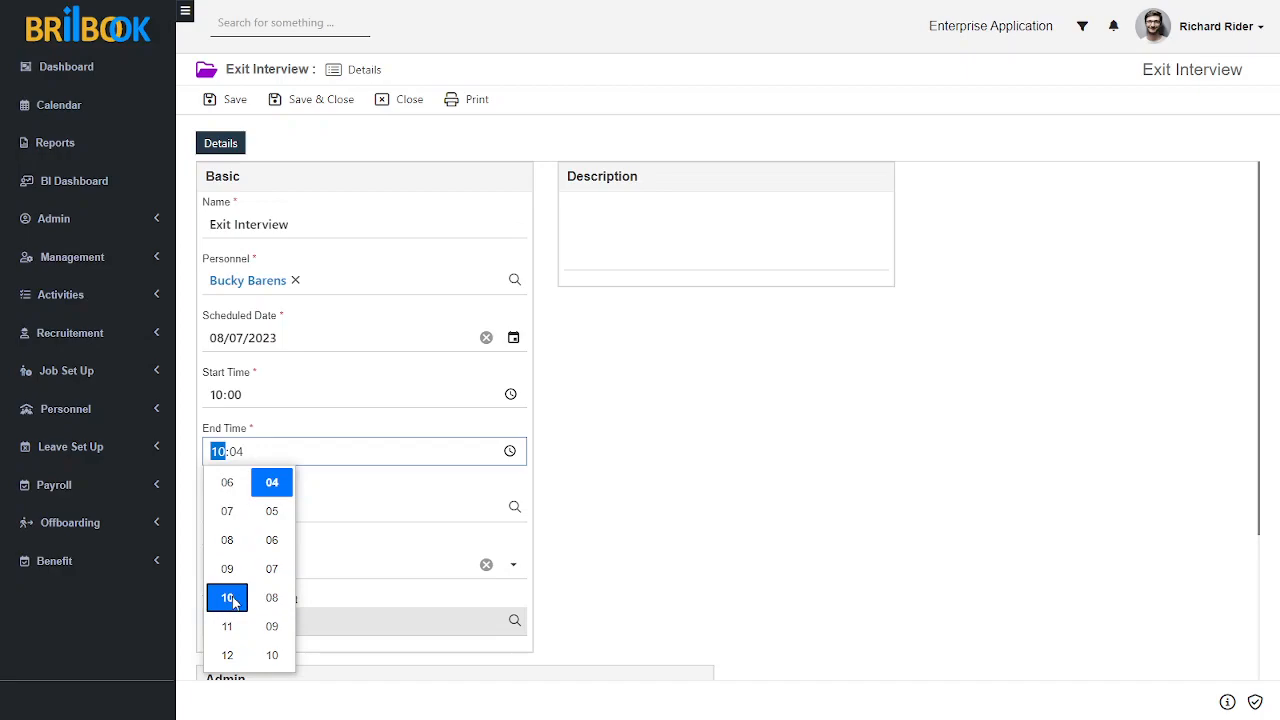
left_click(231, 625)
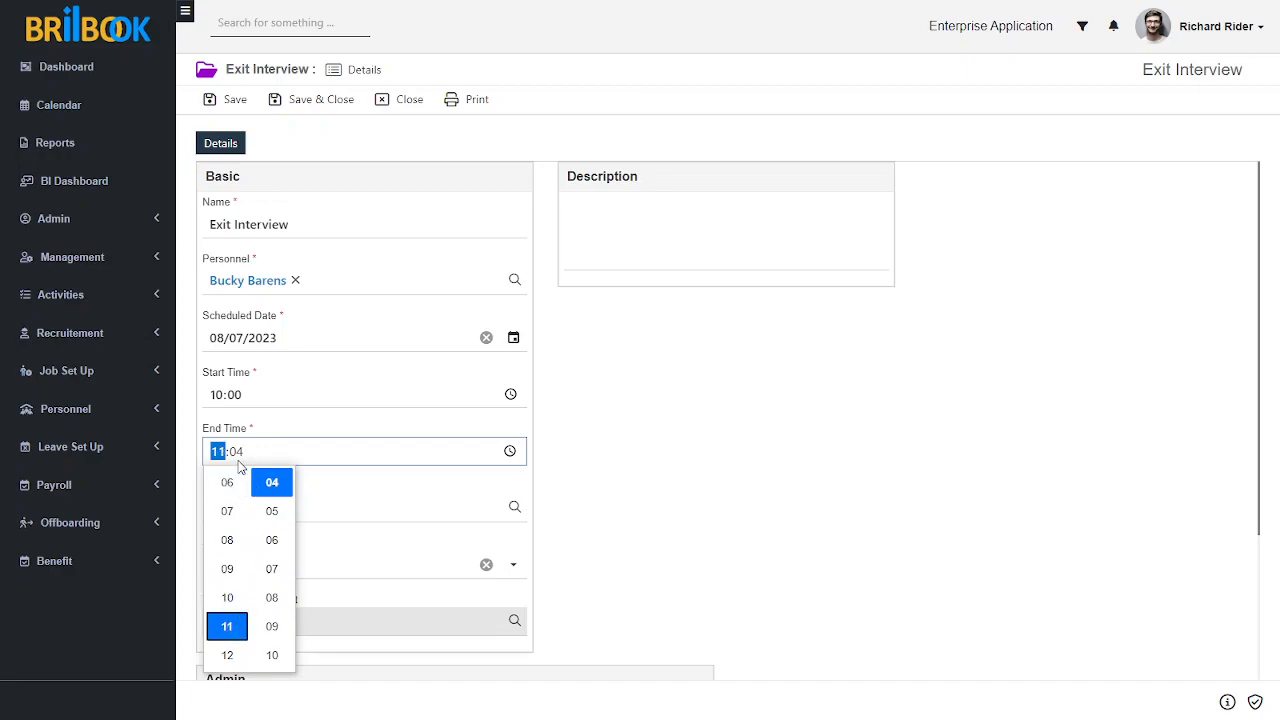
left_click(236, 452)
left_click(745, 479)
Step: Assign the last person in the lookup list as the exit interview's interviewer and save the record
scroll(600, 440, "down", 1)
left_click(325, 425)
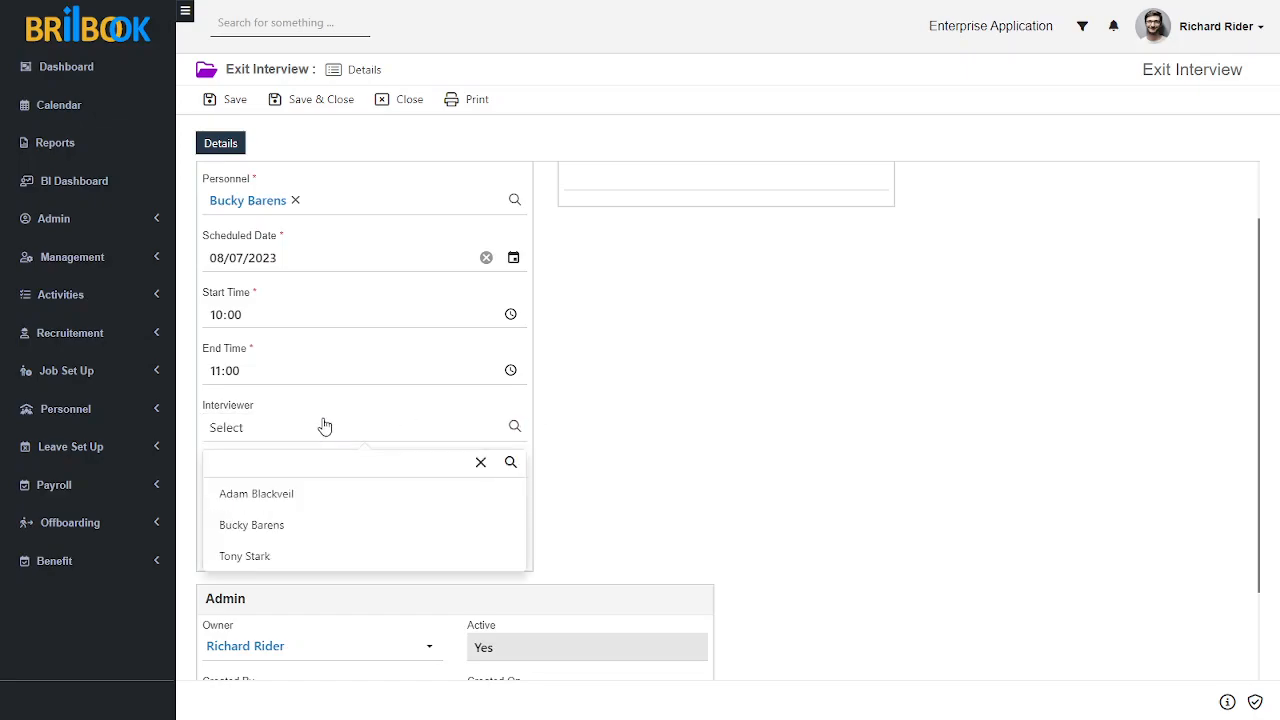
left_click(313, 553)
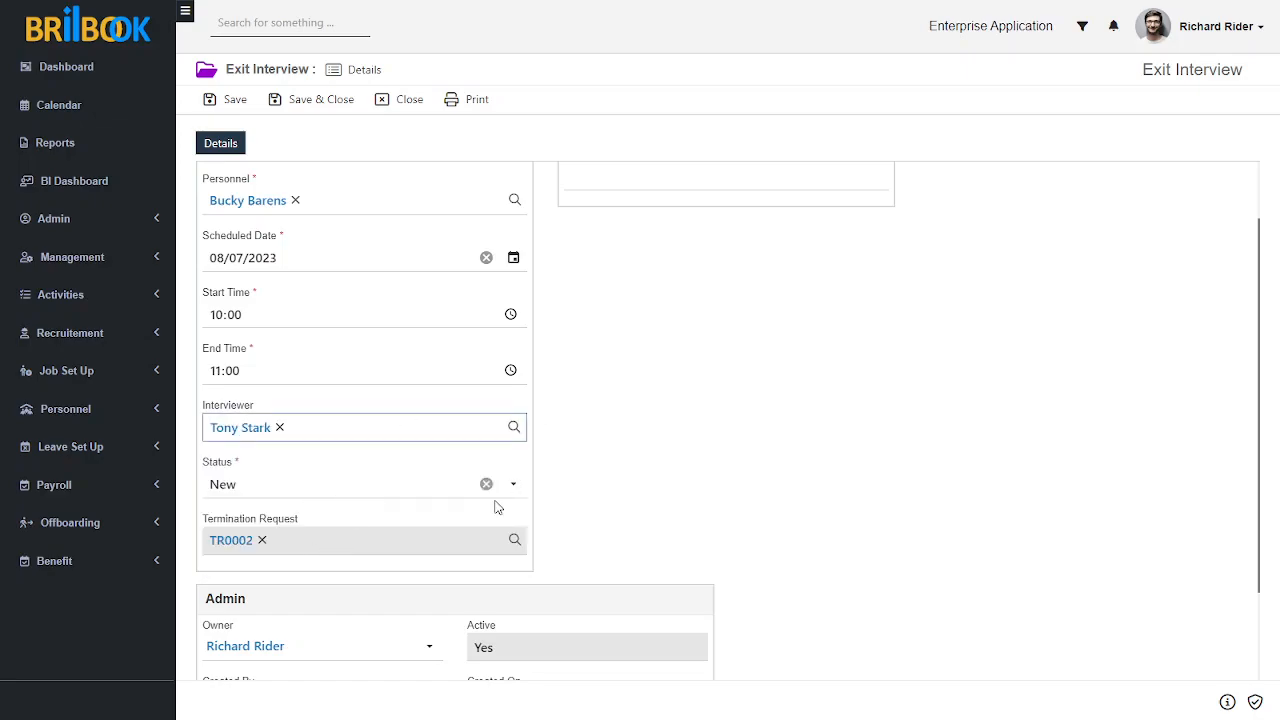
left_click(680, 445)
scroll(695, 455, "up", 1)
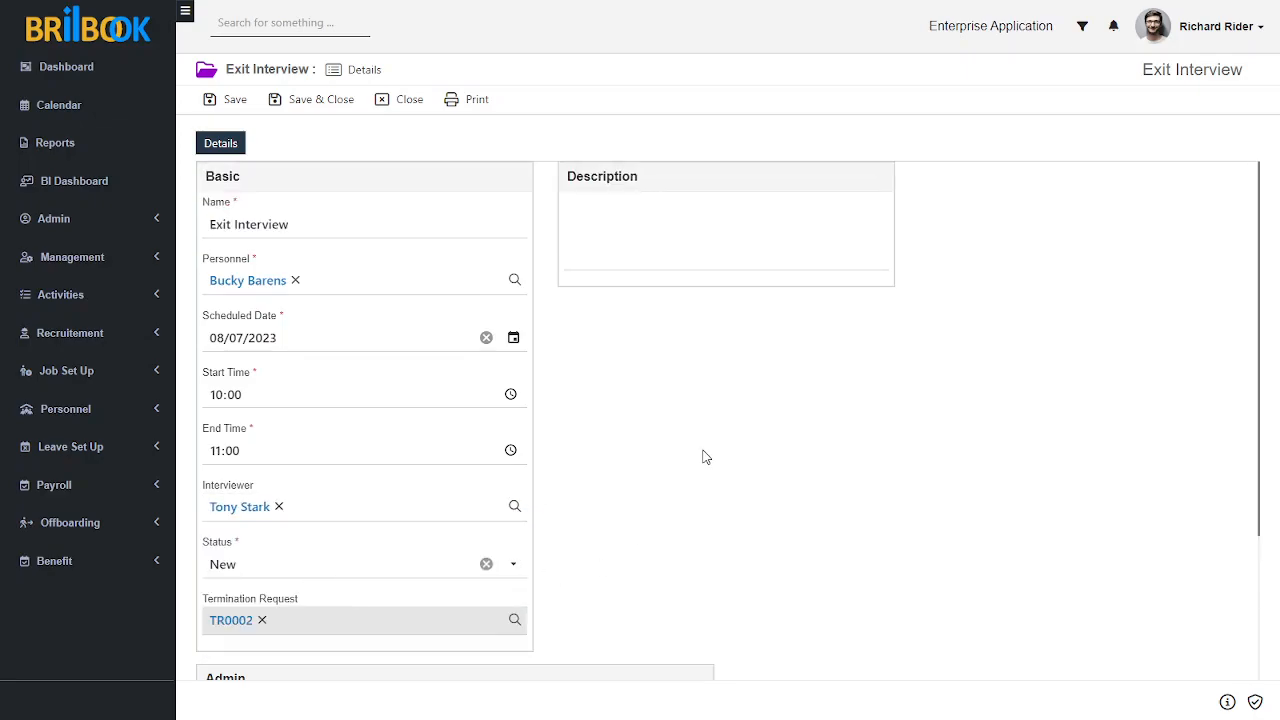
left_click(235, 100)
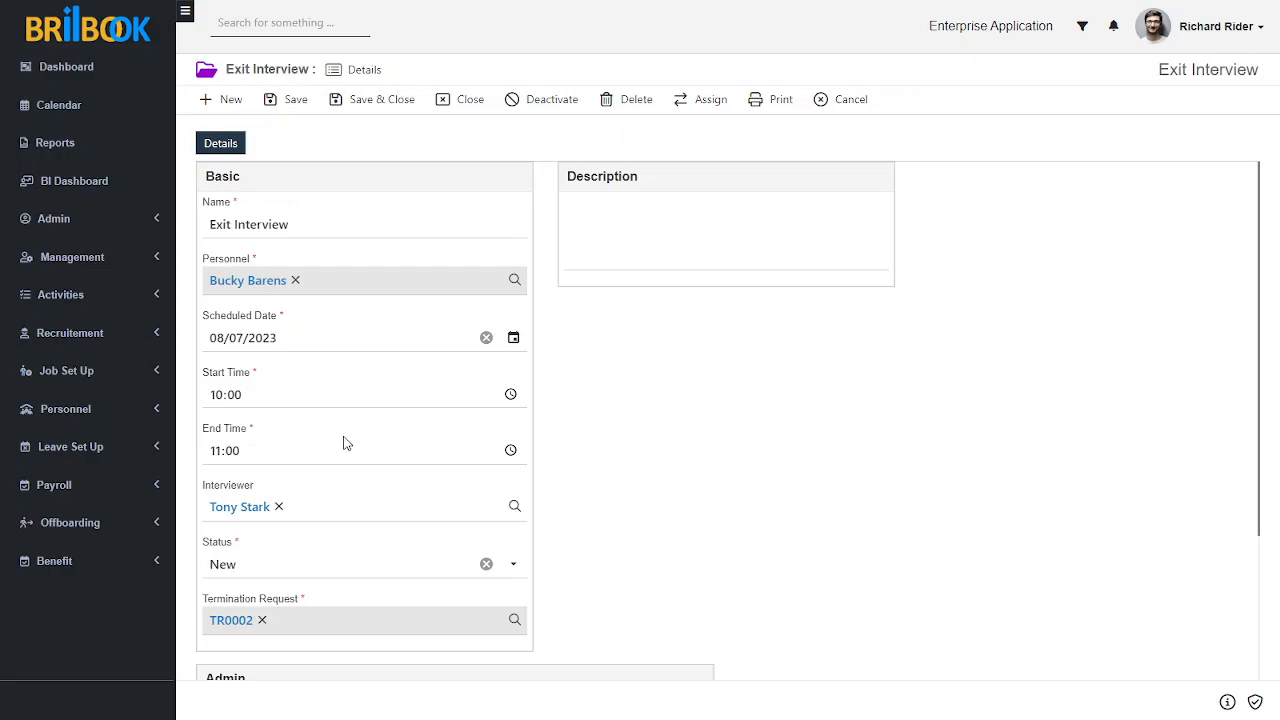
Step: Change the exit interview's status to Scheduled and save the record
scroll(346, 443, "down", 1)
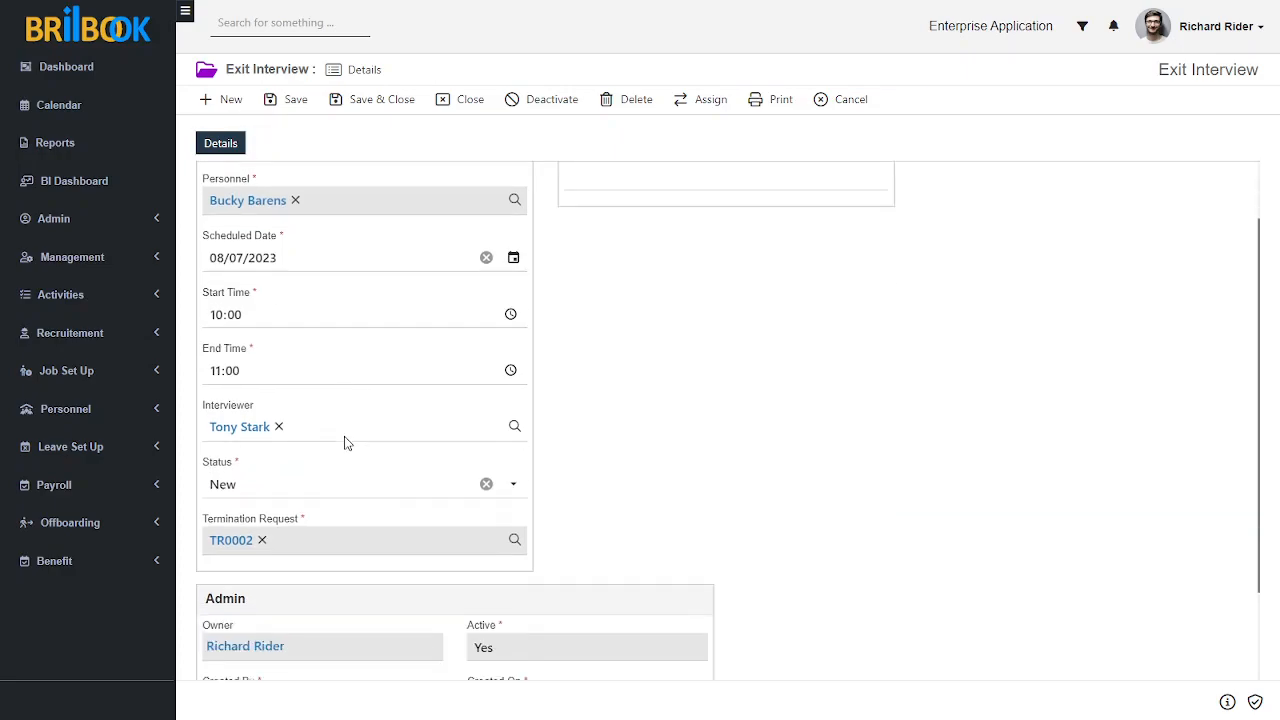
left_click(312, 490)
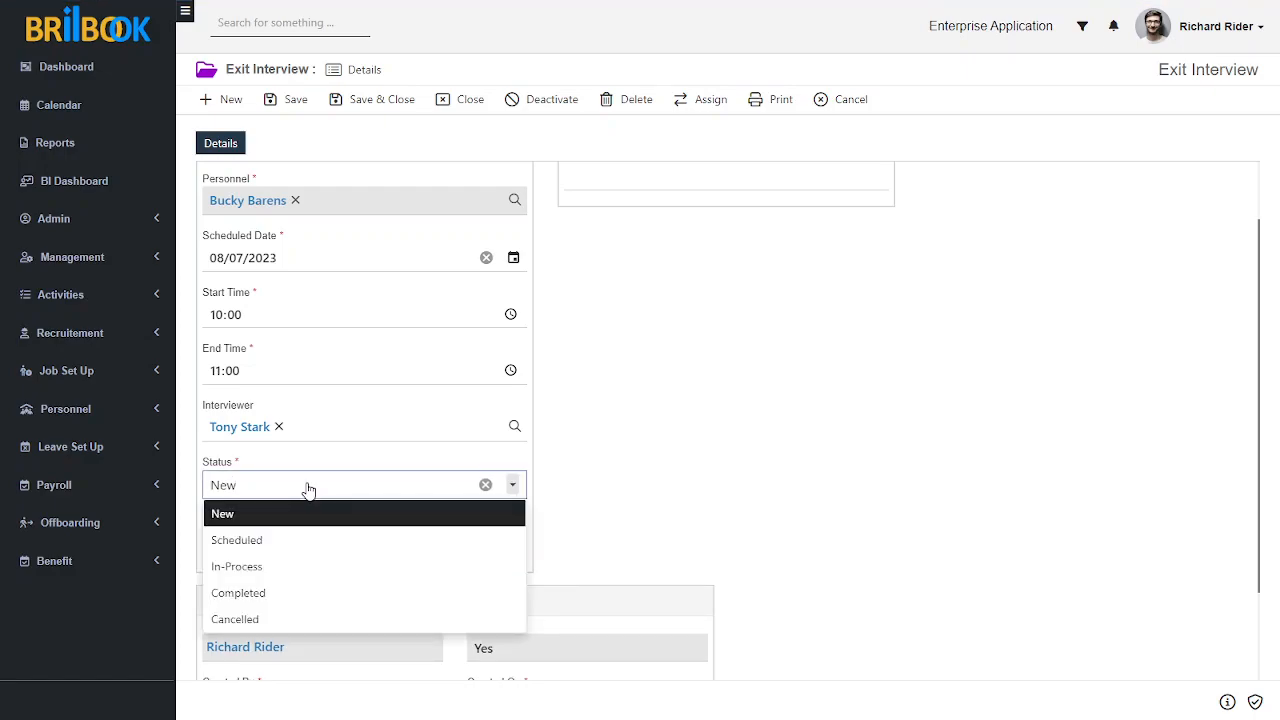
left_click(257, 541)
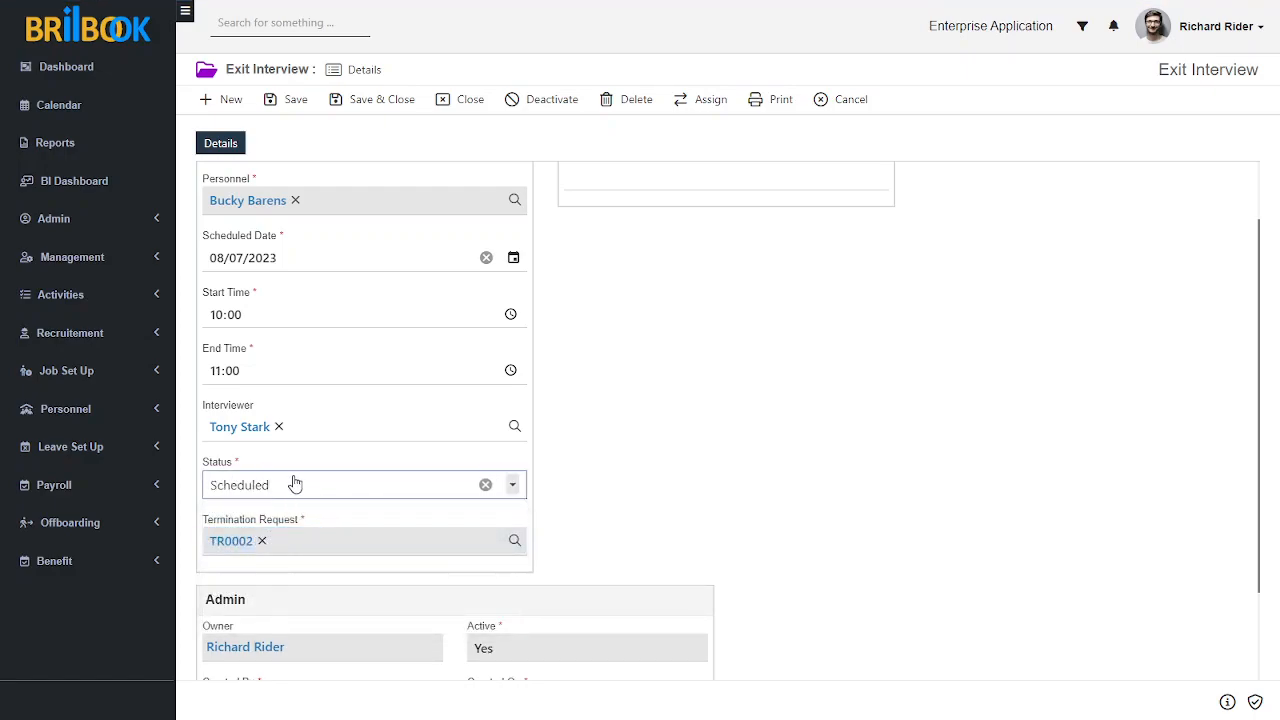
scroll(560, 370, "up", 2)
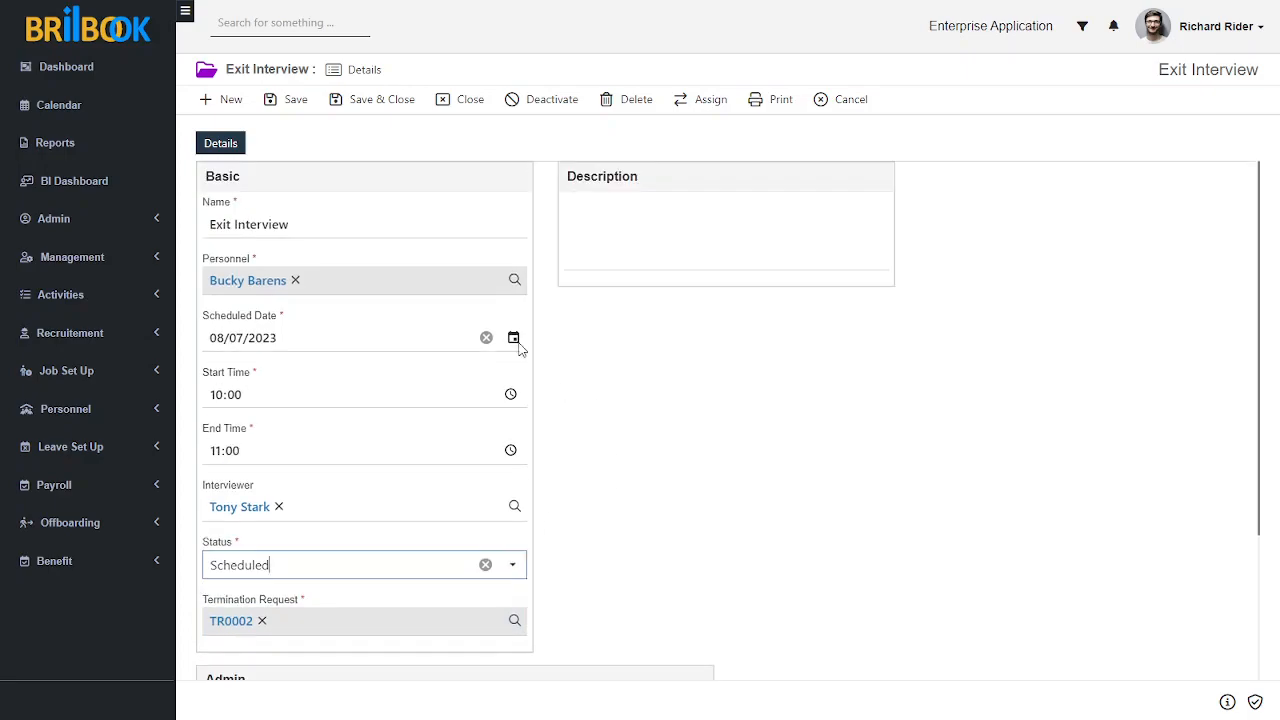
left_click(294, 99)
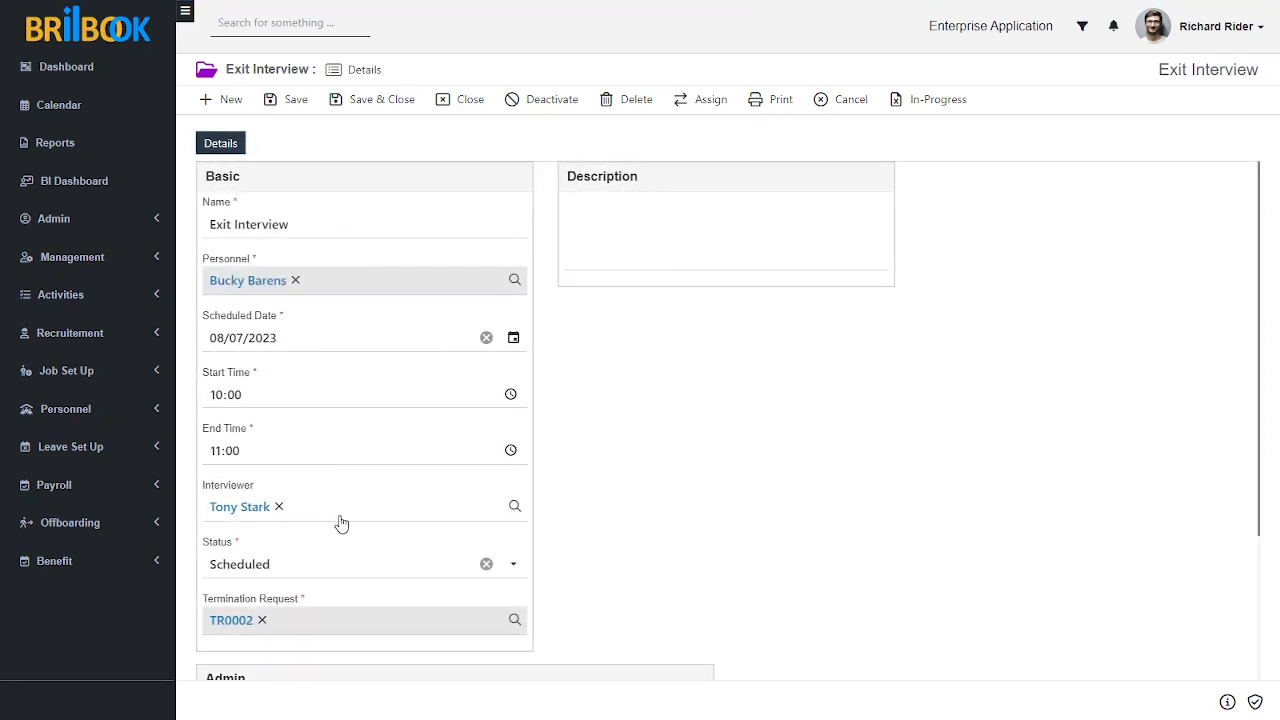
left_click(326, 565)
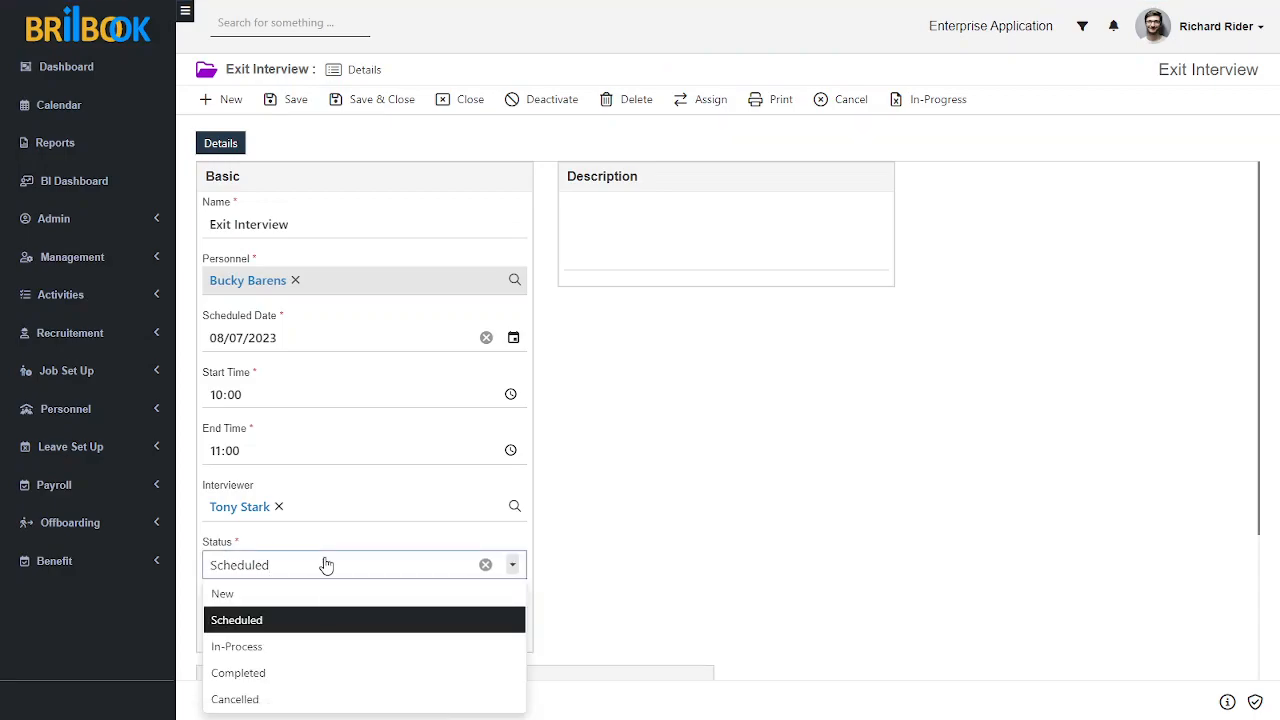
scroll(329, 574, "down", 1)
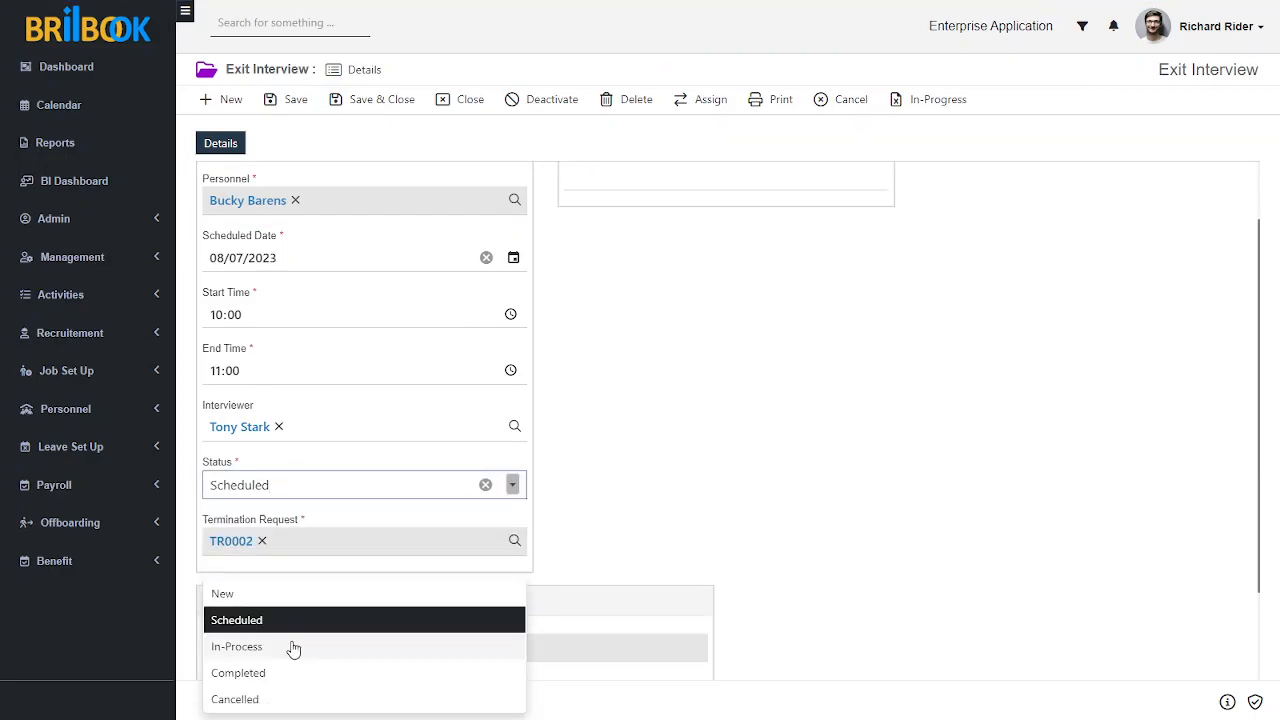
left_click(692, 443)
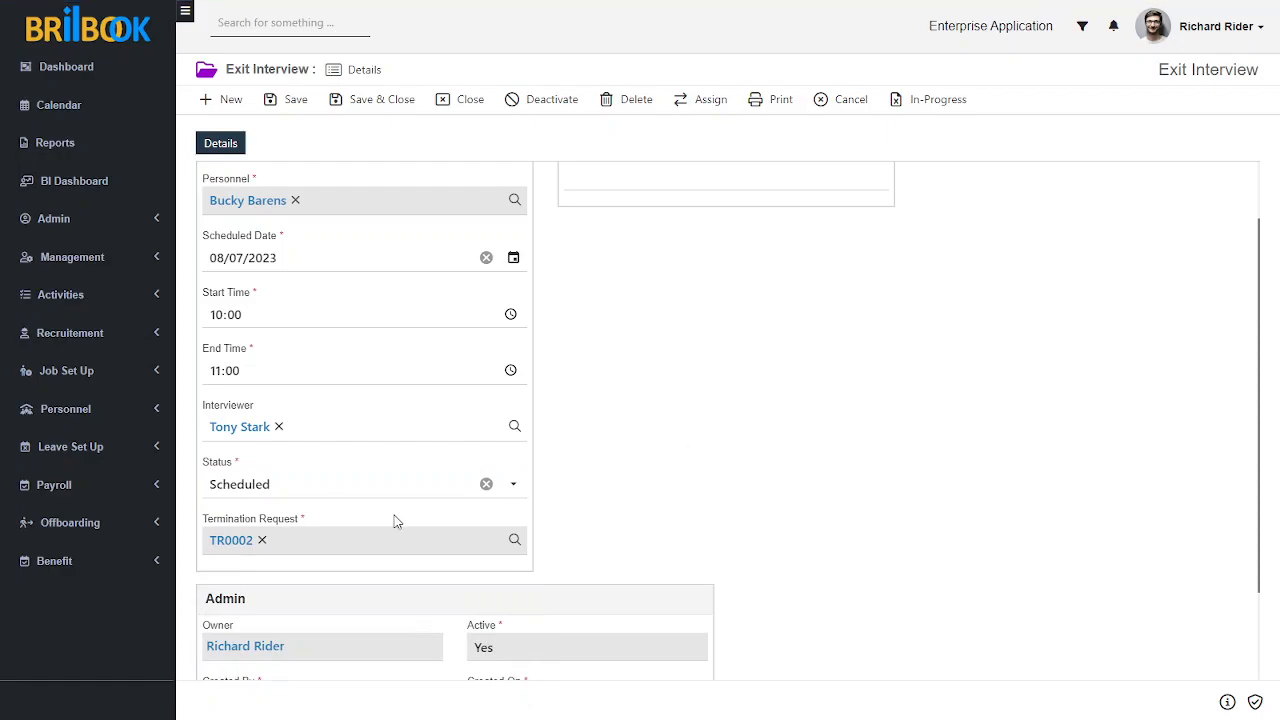
left_click(364, 485)
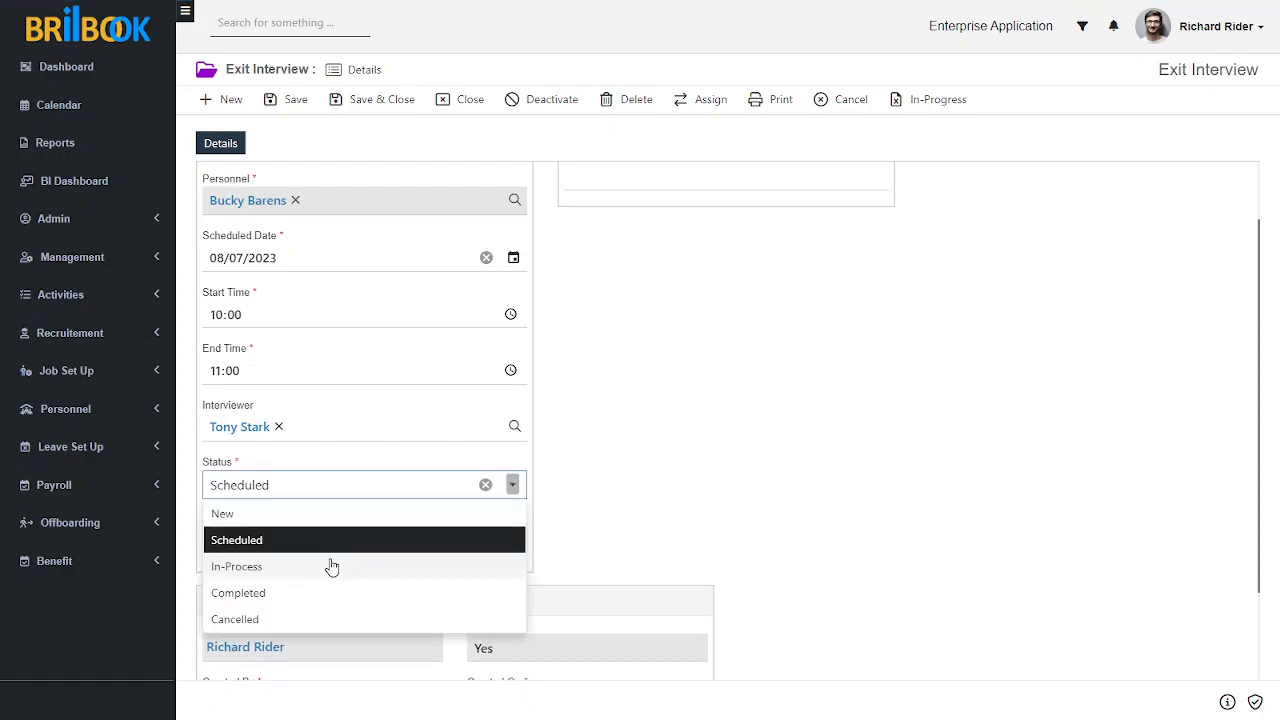
left_click(690, 383)
Step: Move the exit interview to In-Progress and mark it complete
scroll(703, 380, "up", 2)
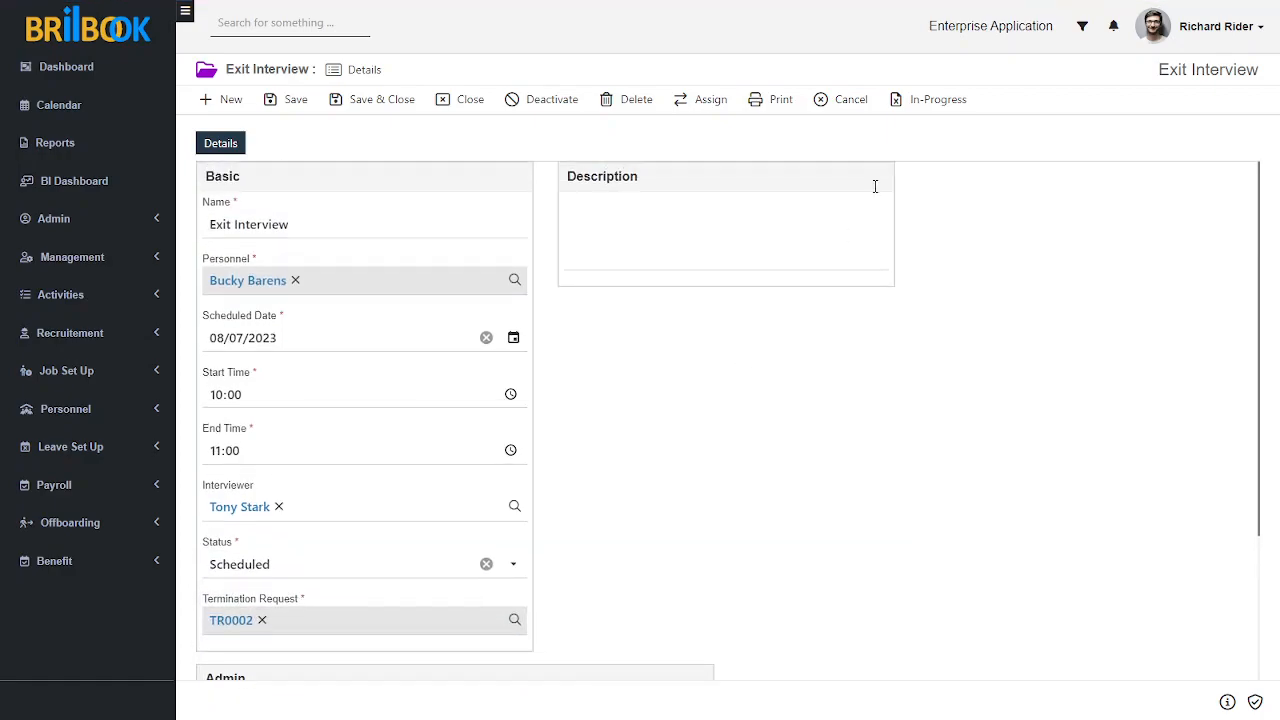
left_click(920, 103)
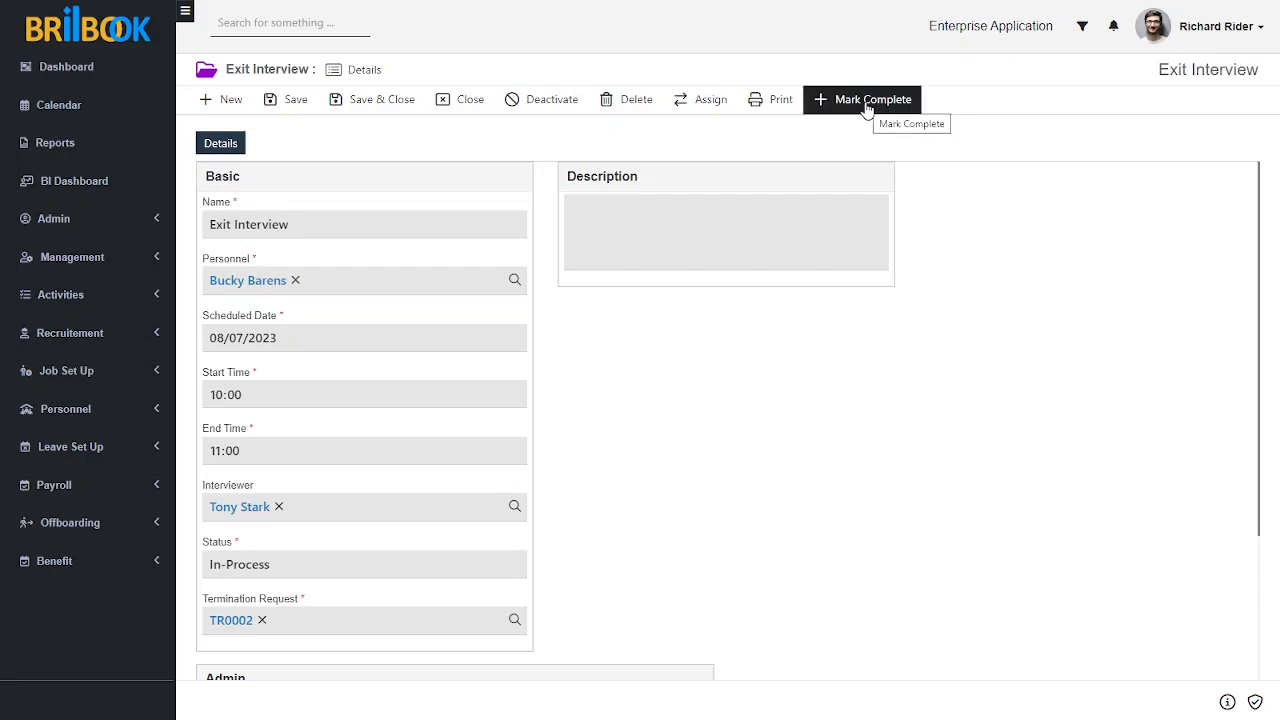
left_click(866, 106)
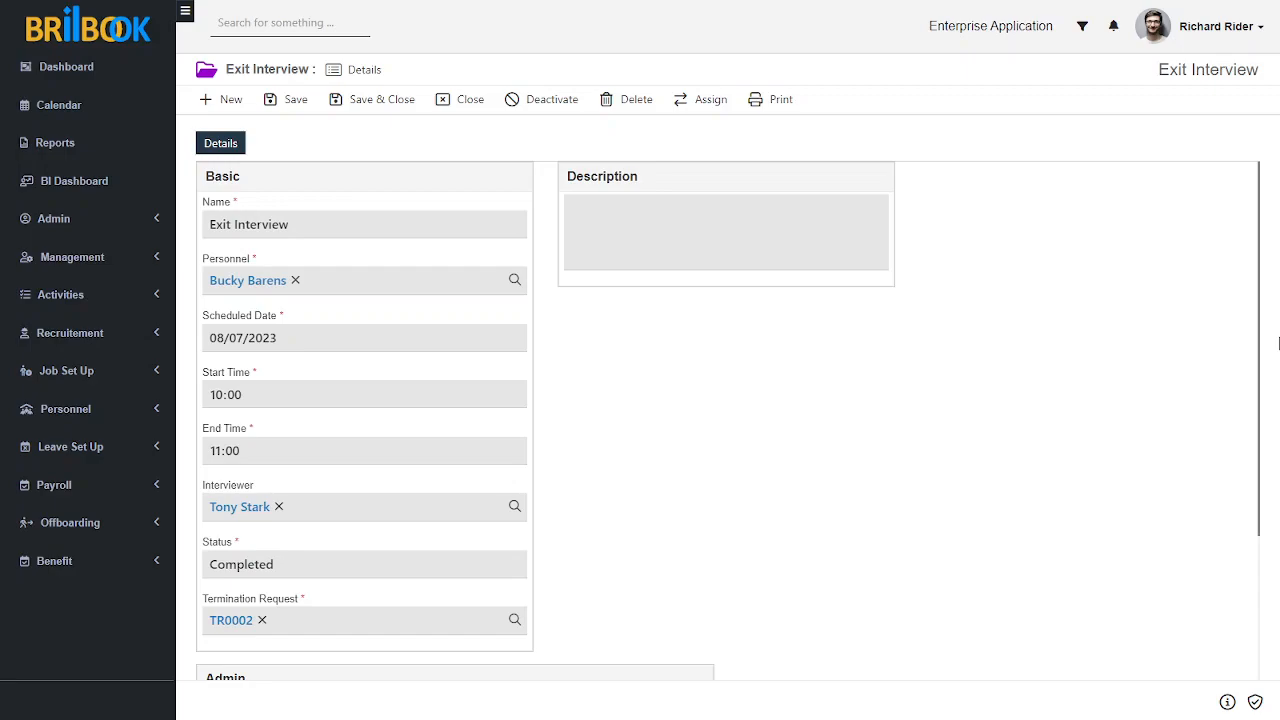
Step: Open the exit interview's linked termination request, move it to In Process and mark it complete
left_click(230, 622)
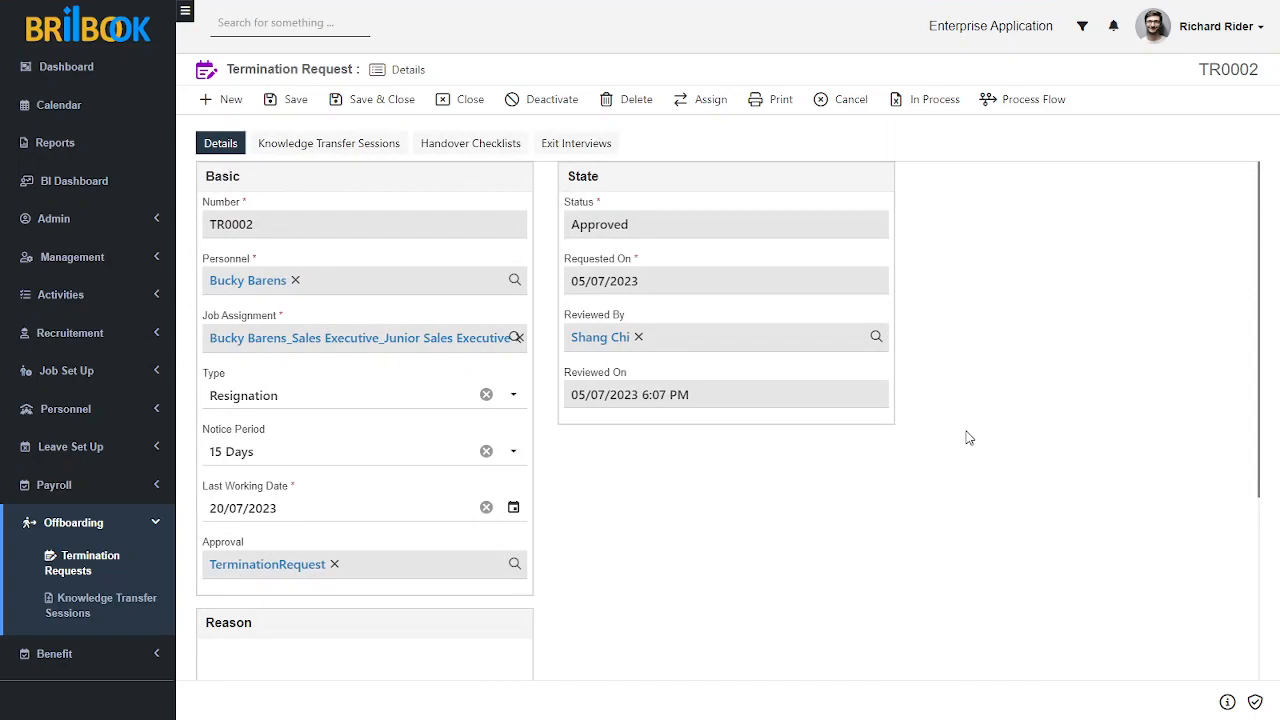
left_click(928, 108)
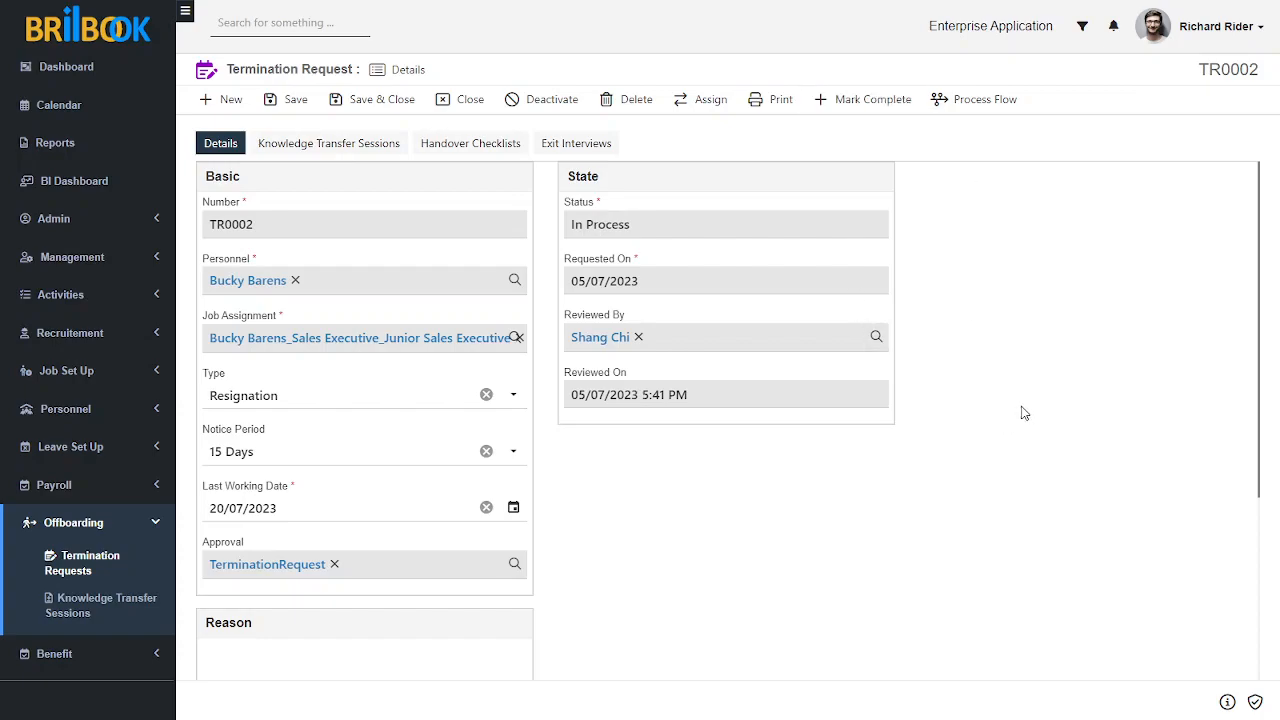
left_click(866, 100)
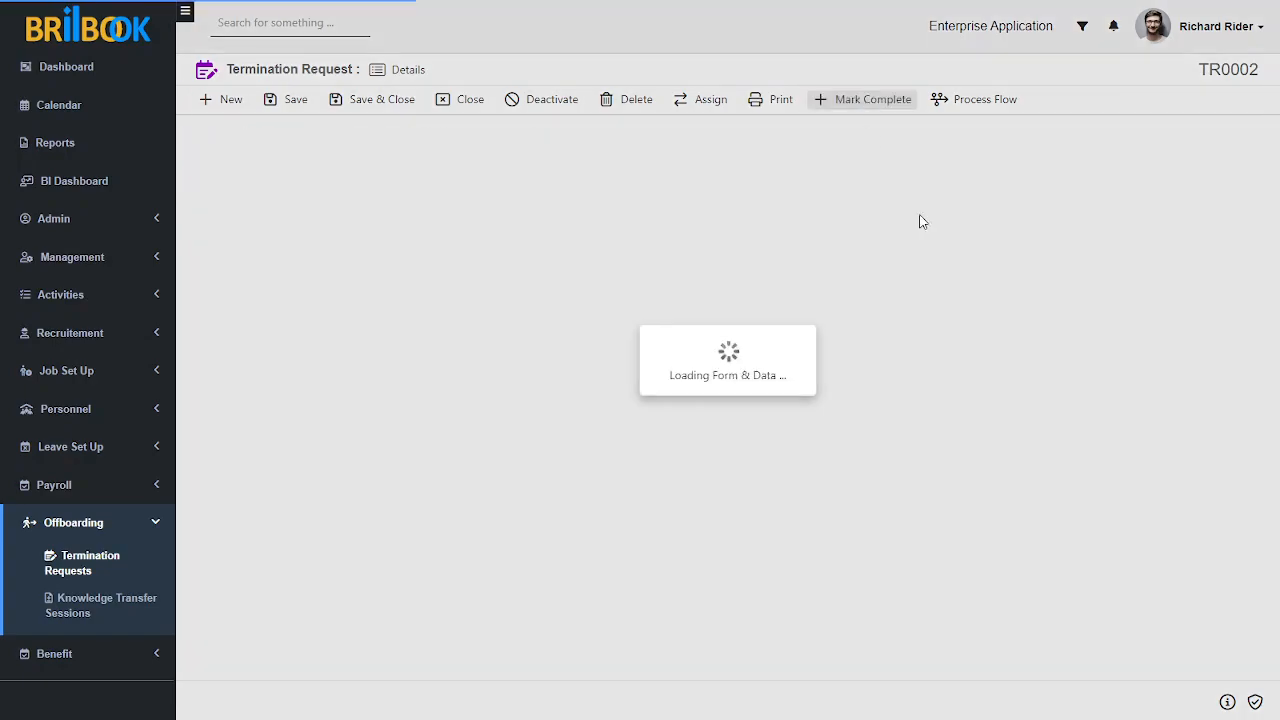